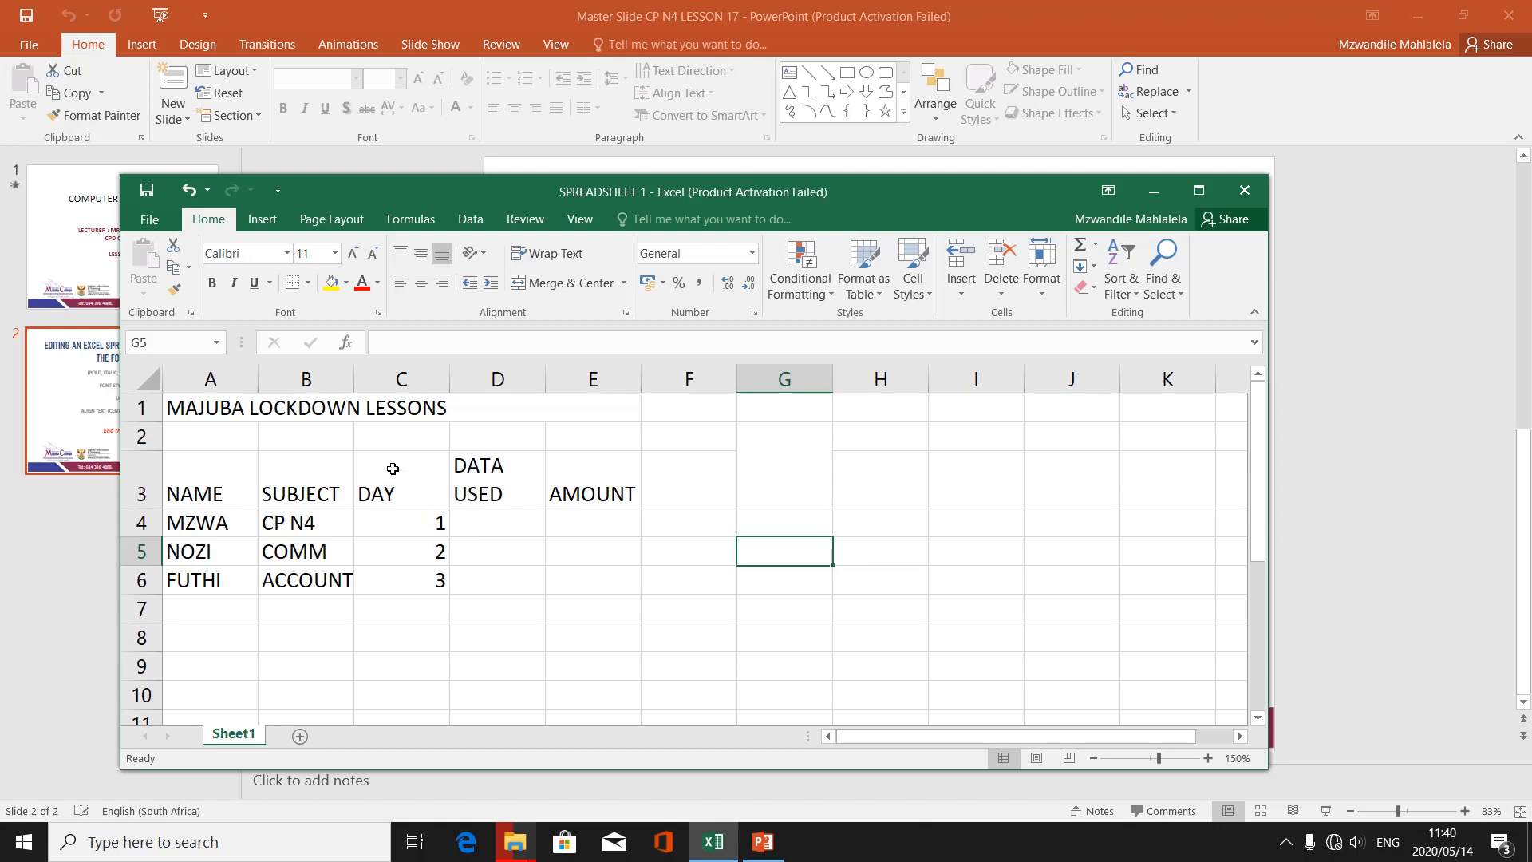
Make the MAJUBA LOCKDOWN LESSONS title in row 1 bold and underlined.
click(274, 410)
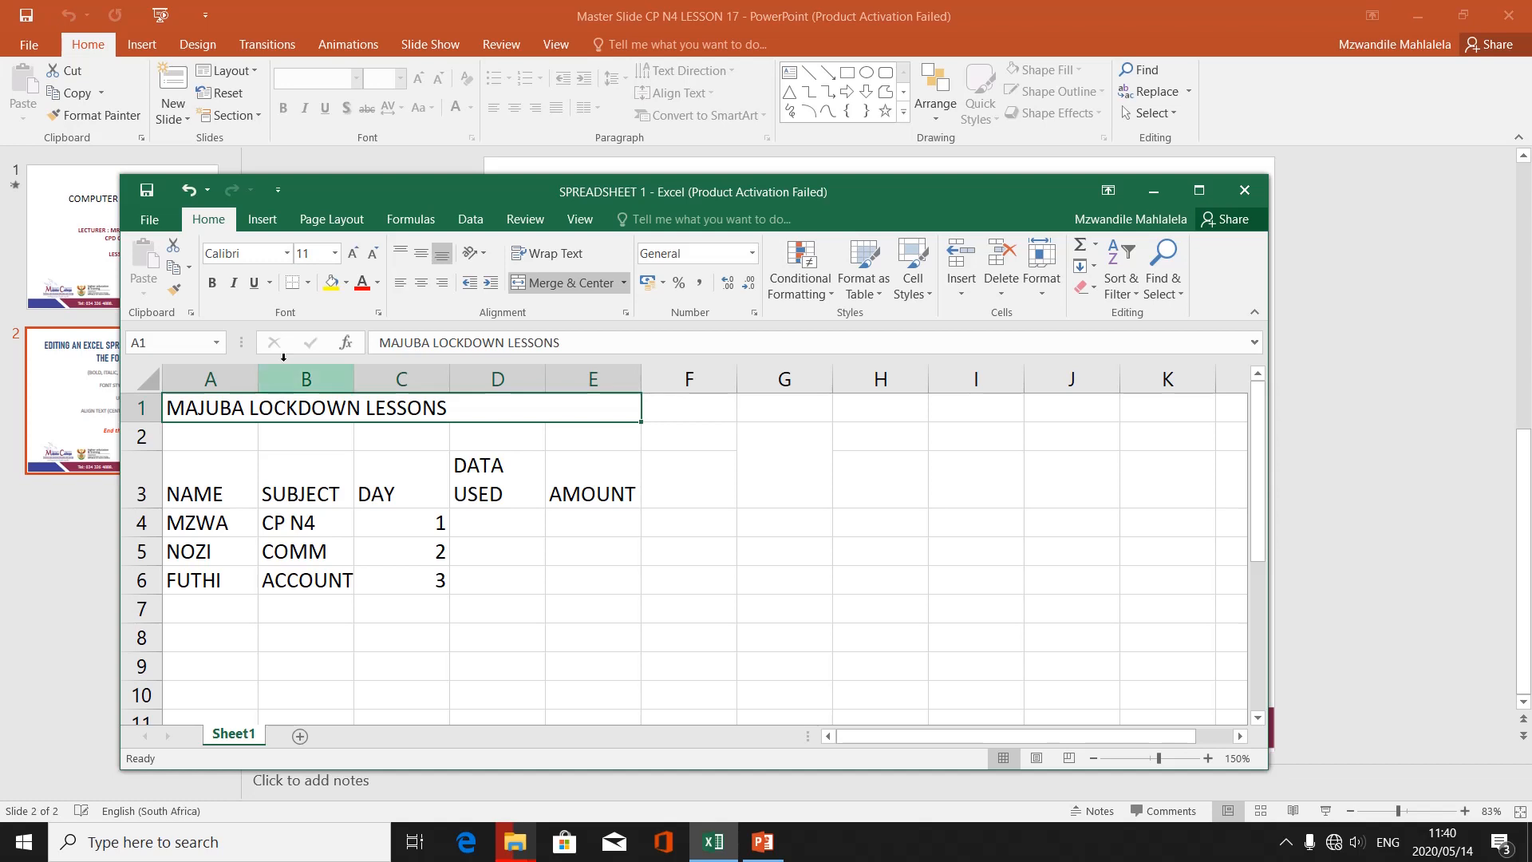
click(213, 283)
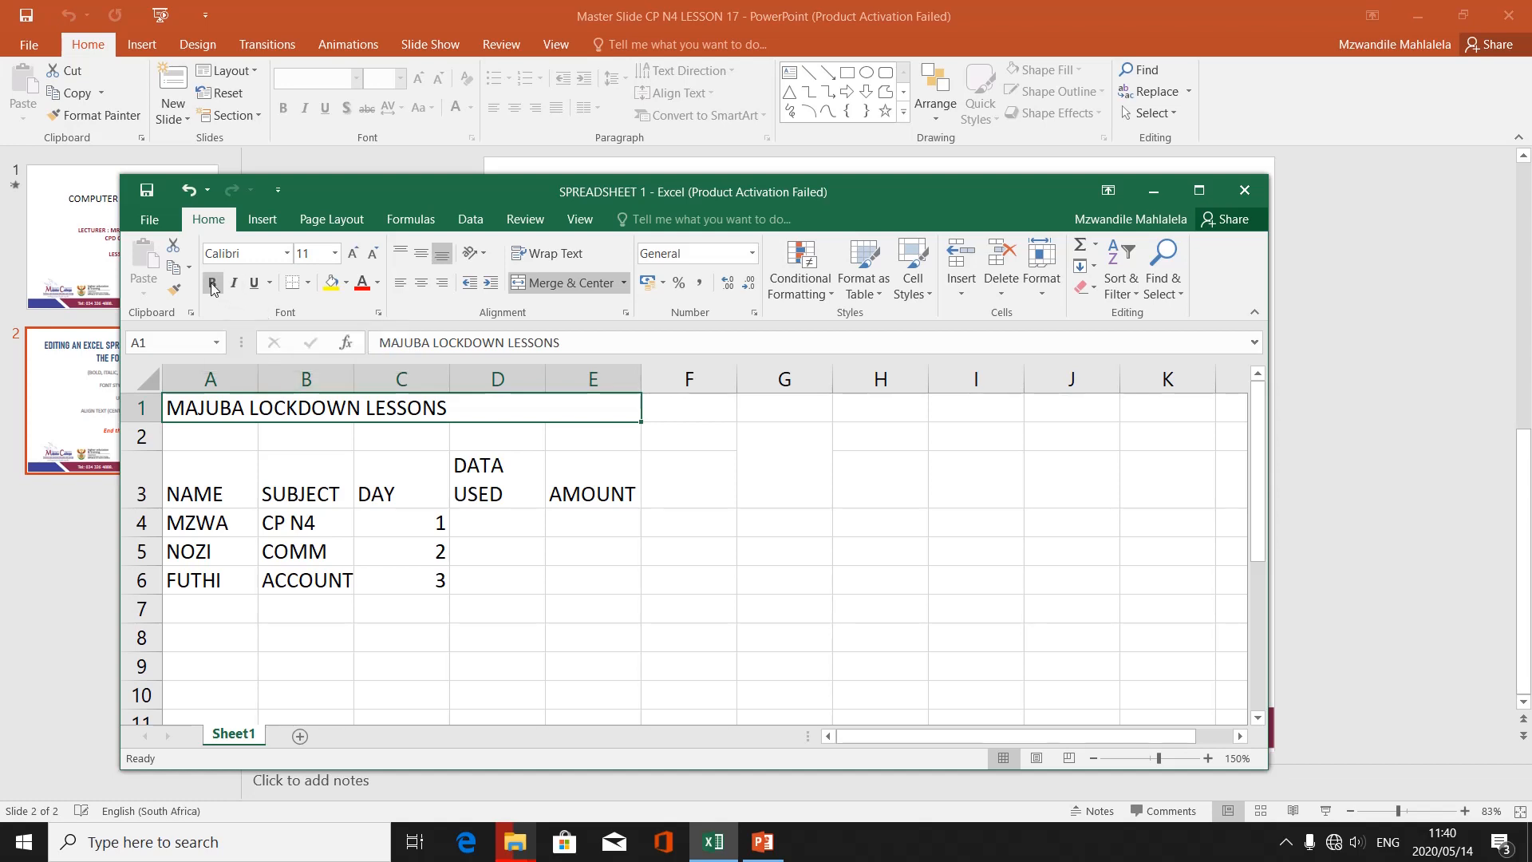
click(254, 285)
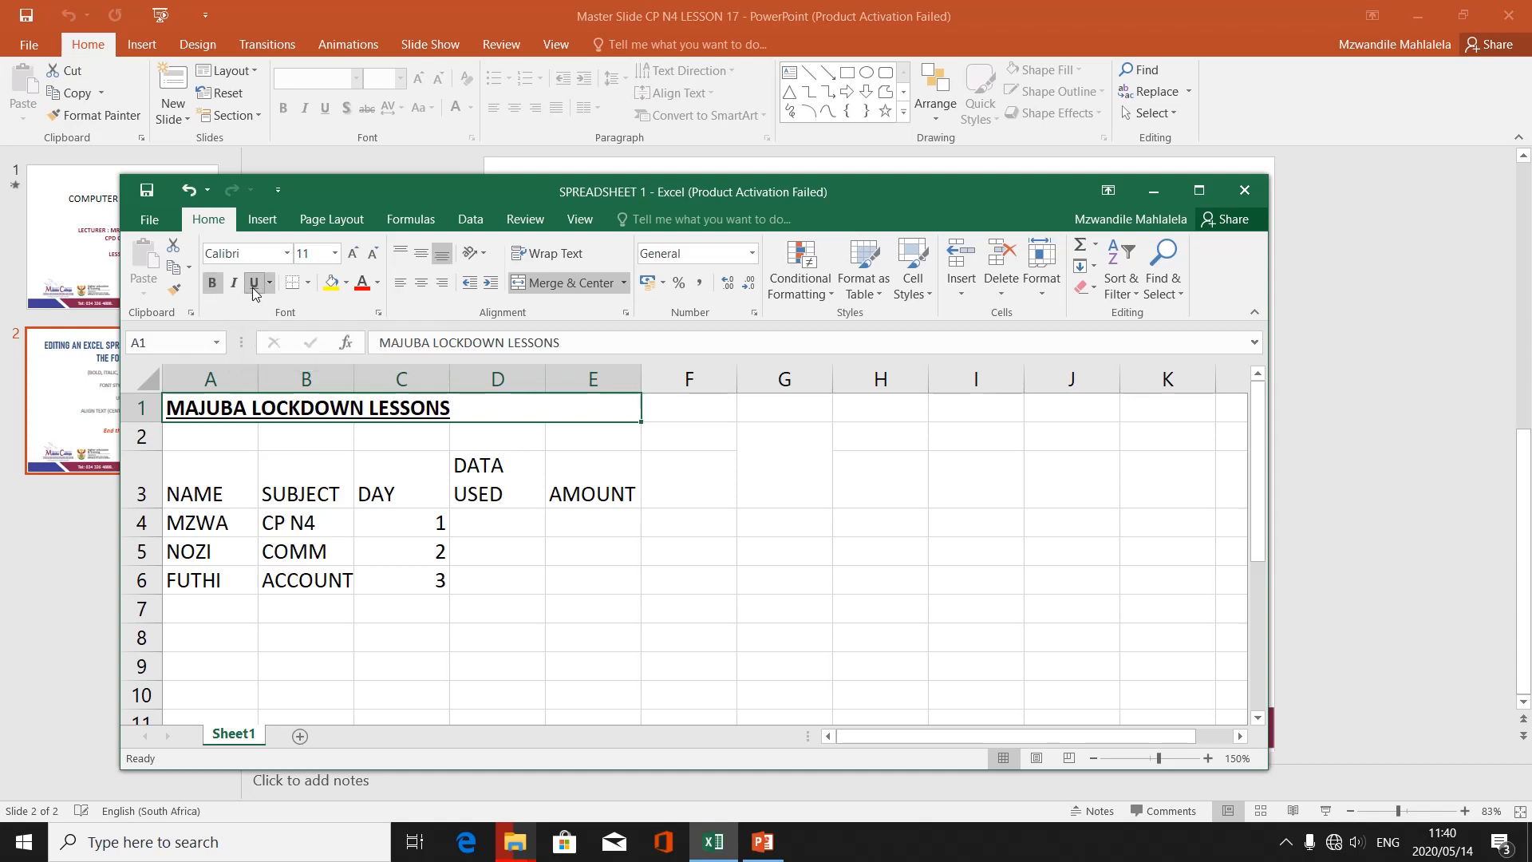
click(338, 544)
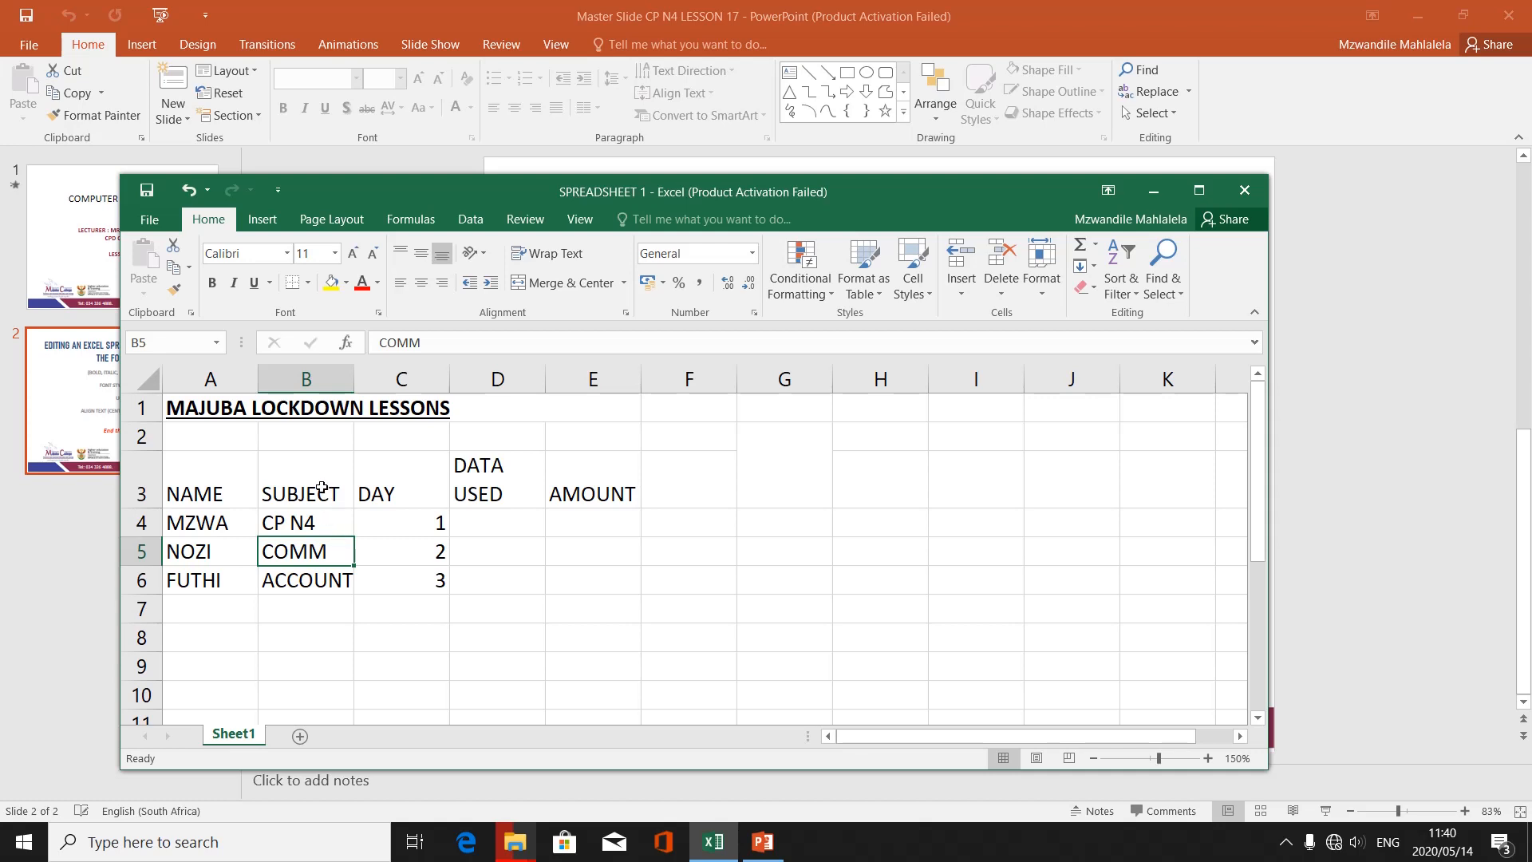
Apply bold and italic formatting to the column headings in row 3, across cells A3 to F3.
click(218, 489)
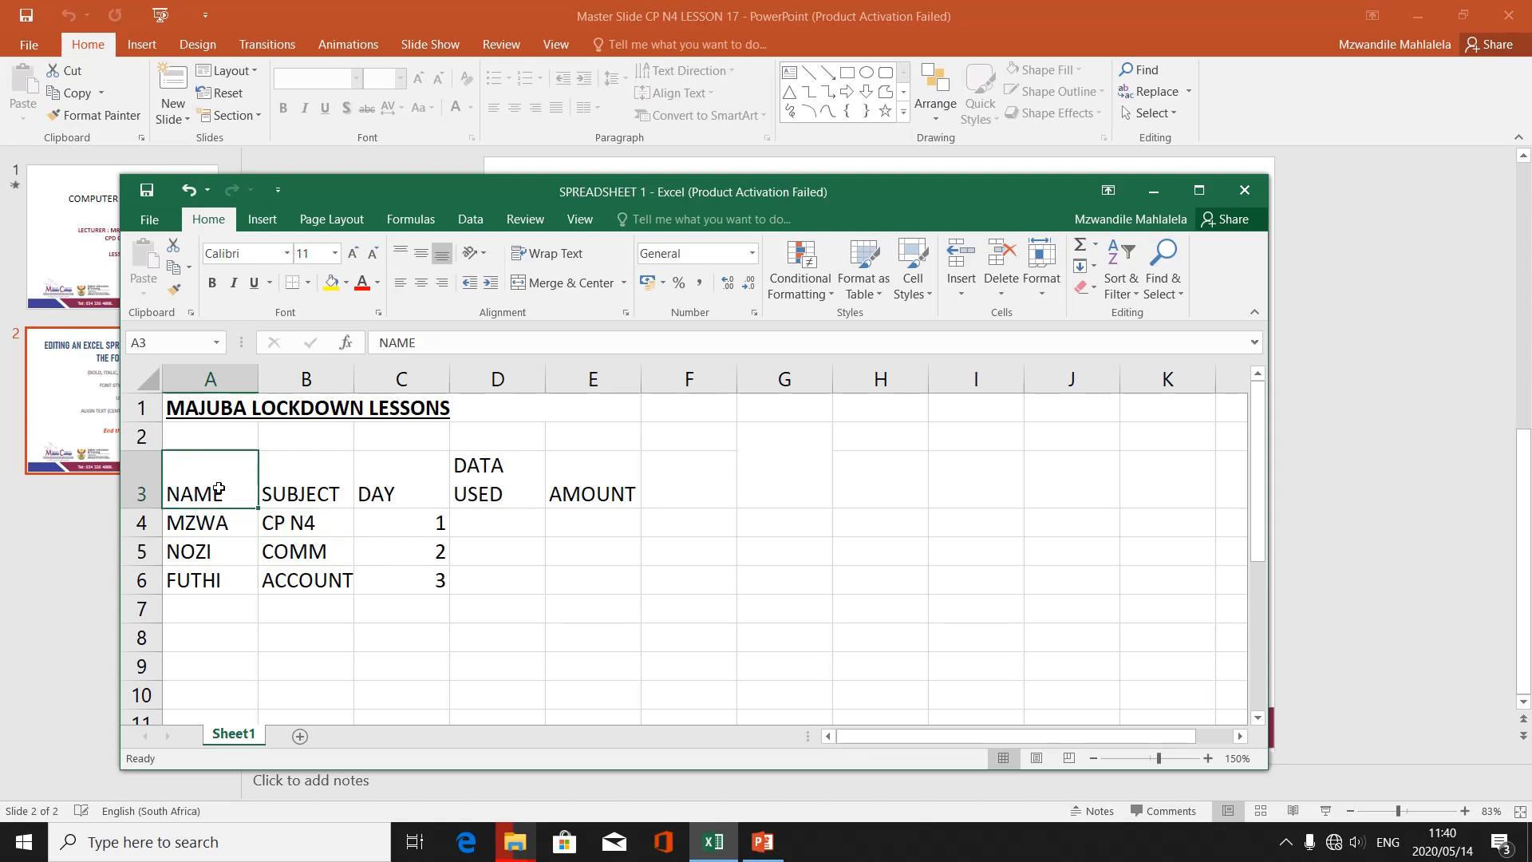
key(shift+Right)
key(shift+Right)
key(shift+Right)
key(shift+Right)
key(shift+Right)
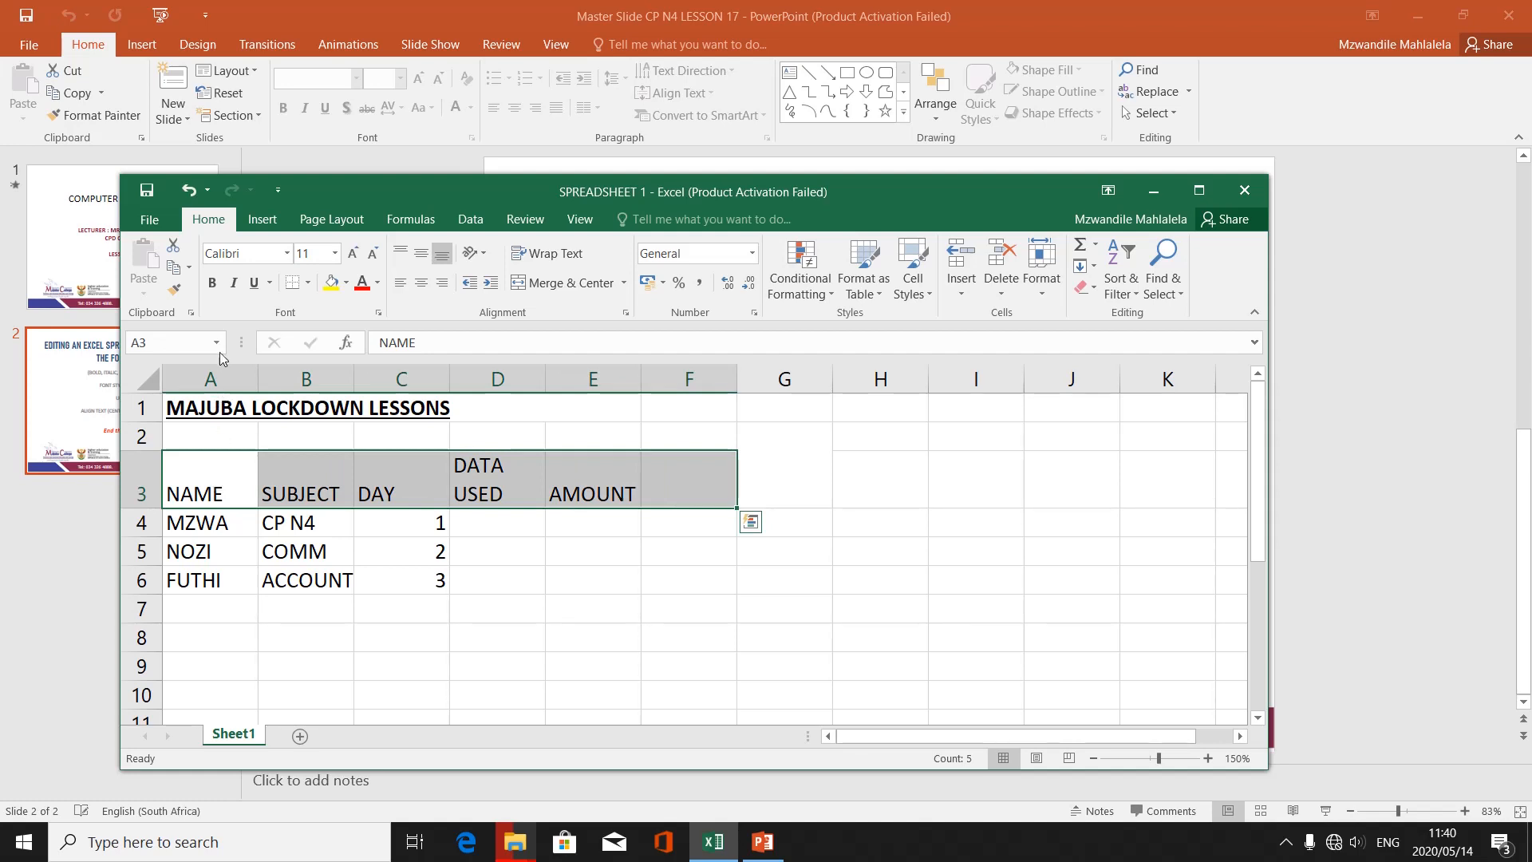
click(214, 285)
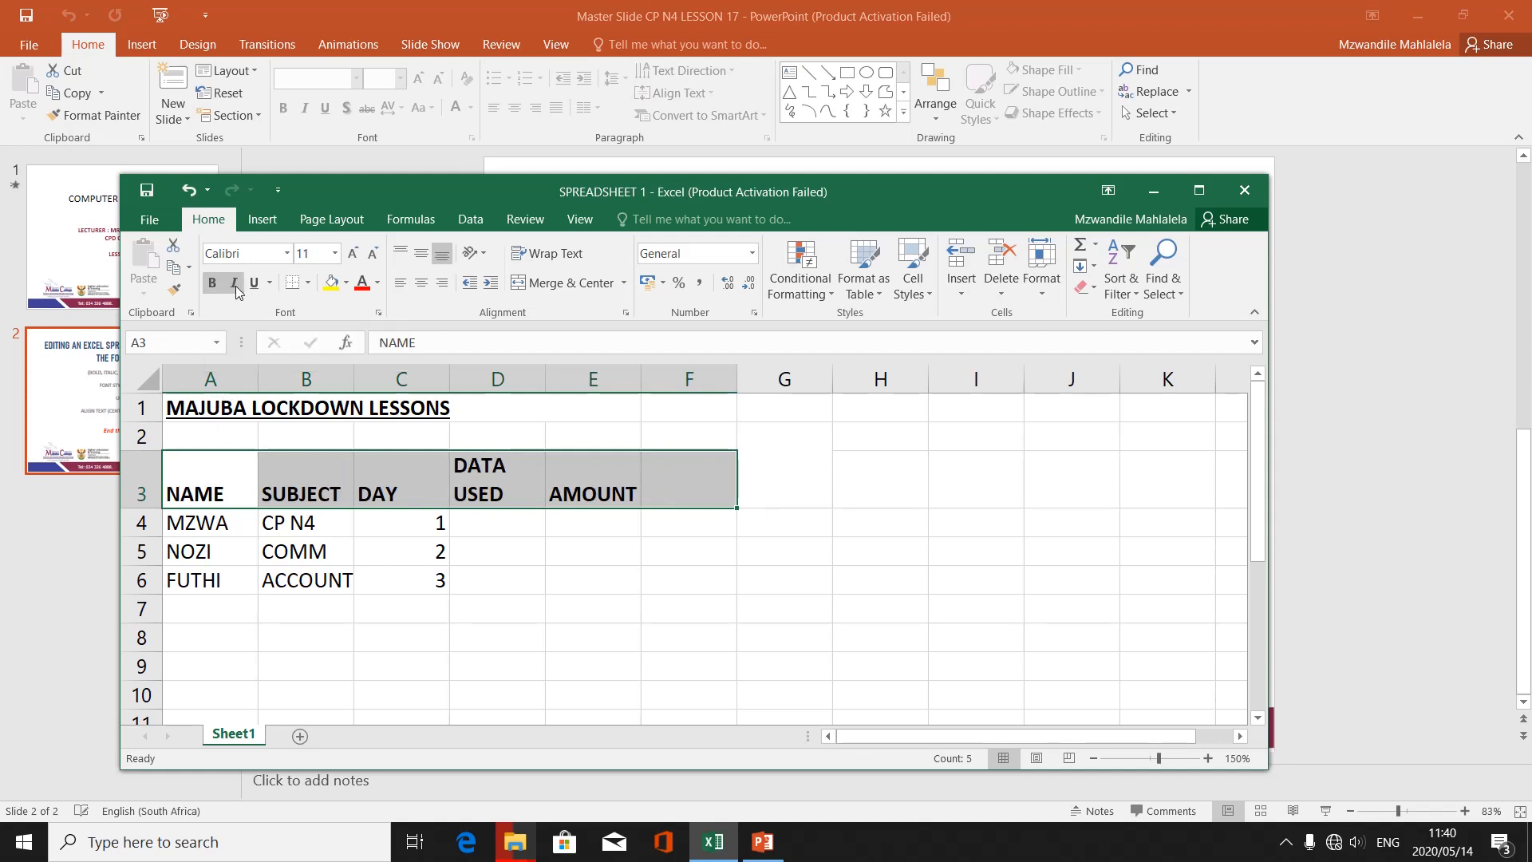
click(234, 284)
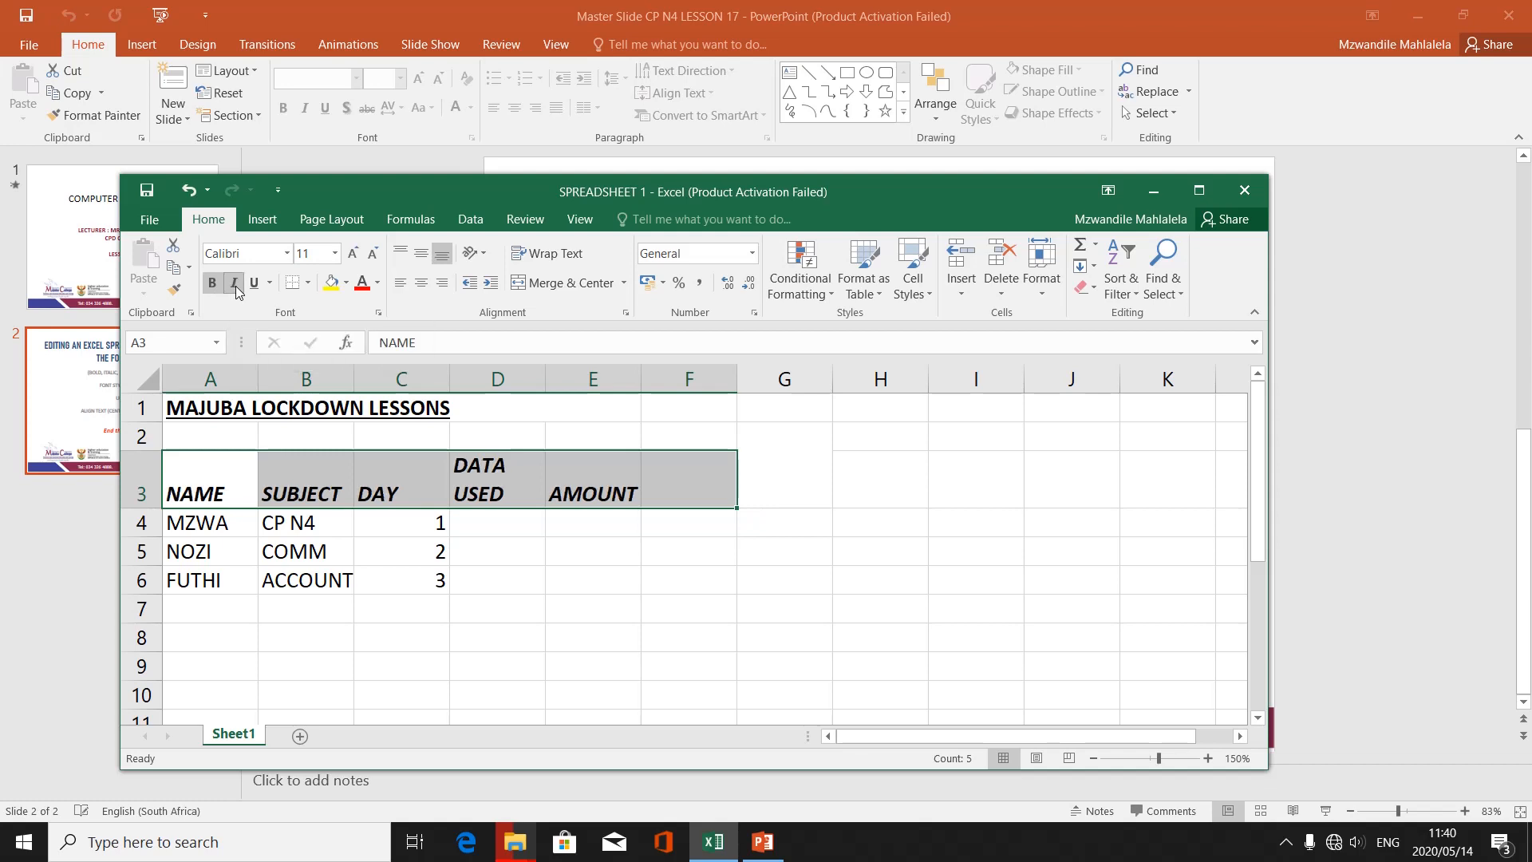
click(361, 600)
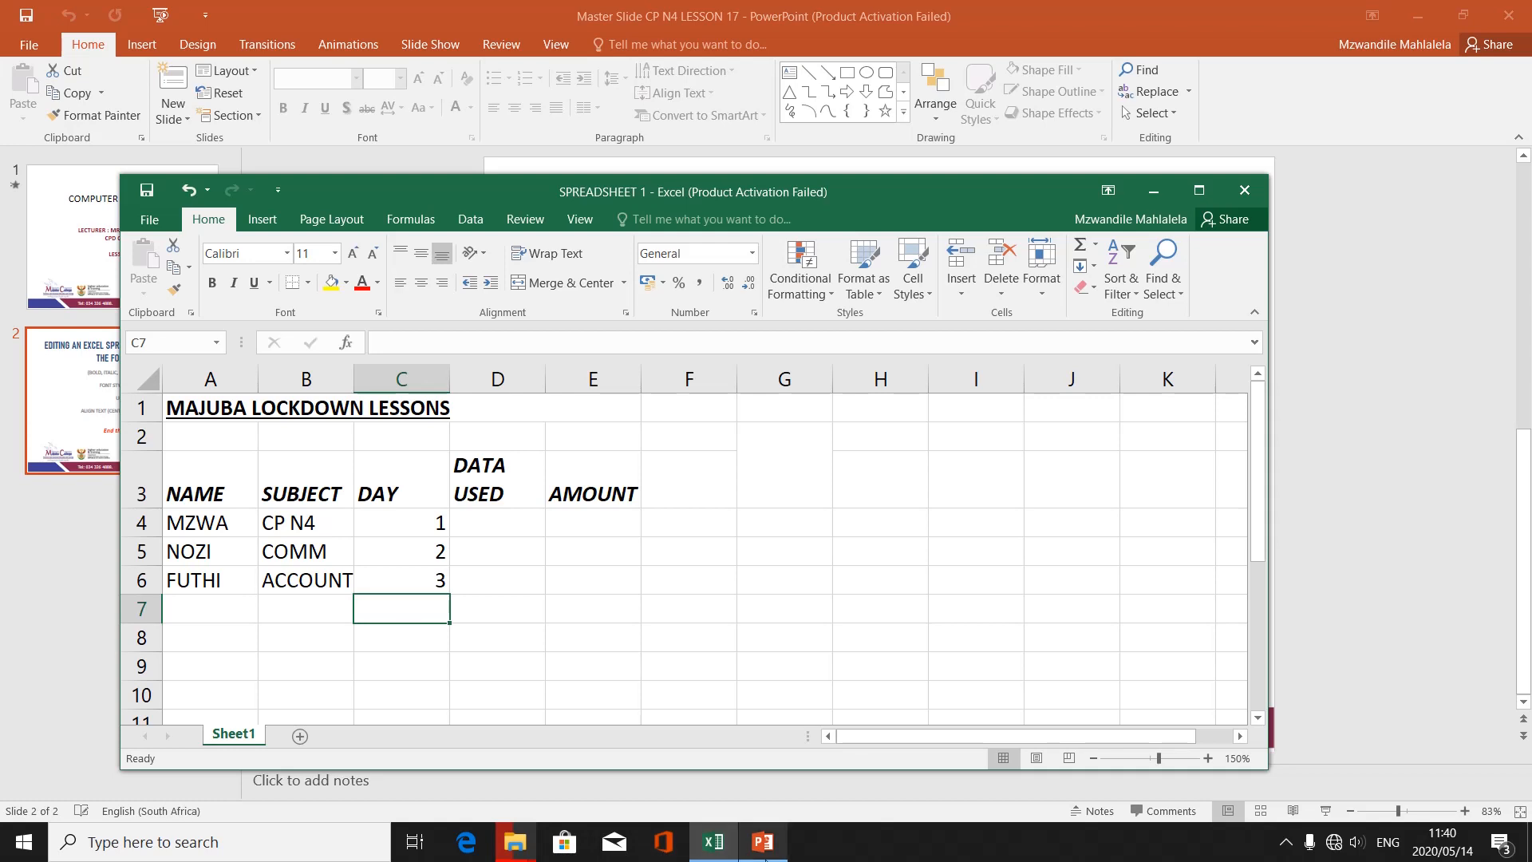
Consult the lesson slide in PowerPoint, return to Excel and set the title in A1 to Arial Black, size 16.
click(763, 842)
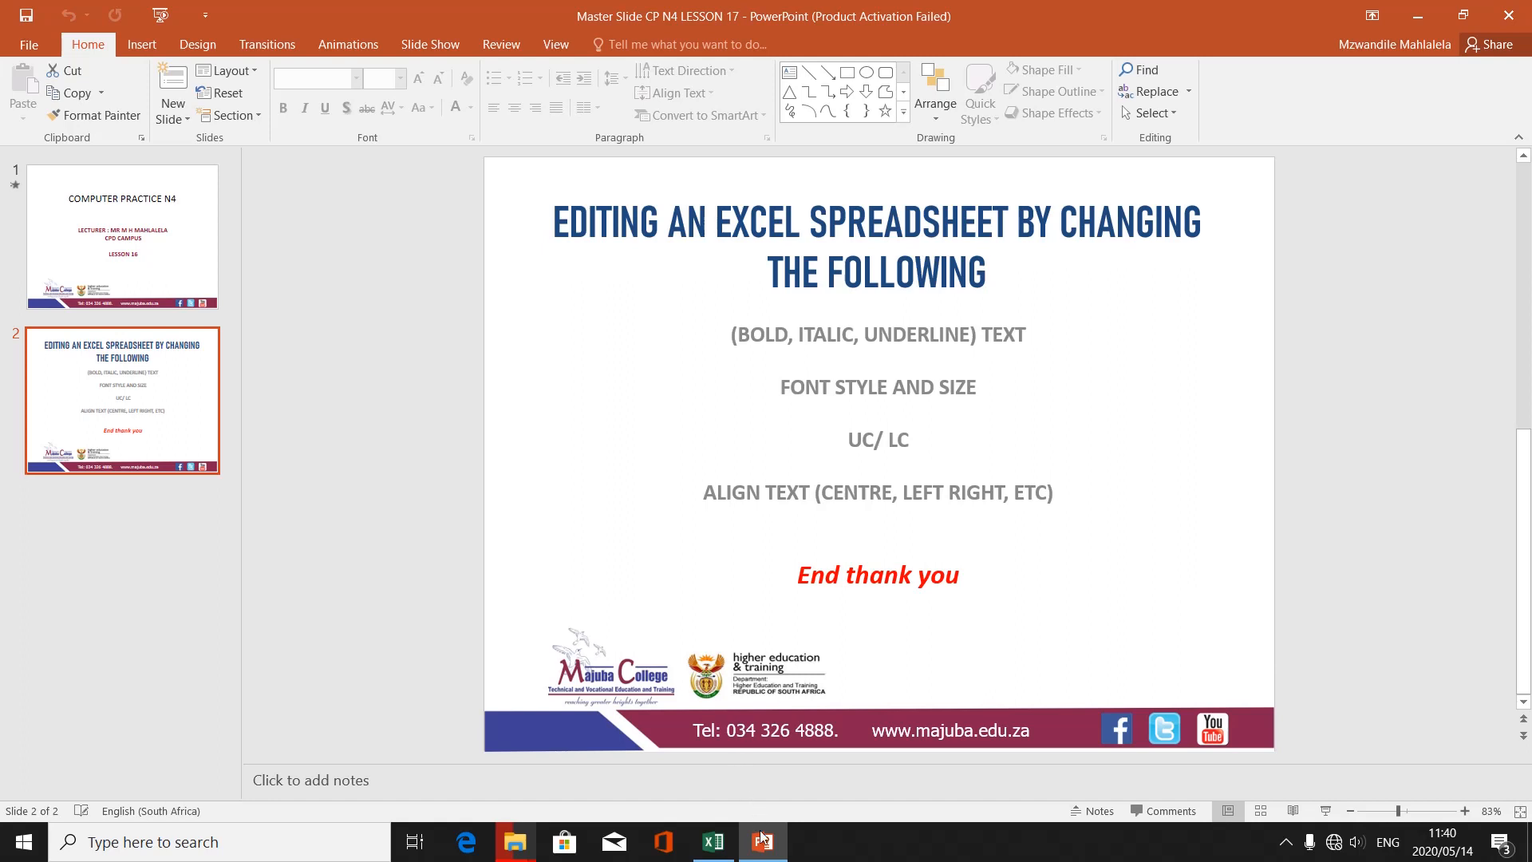
mouse_move(764, 839)
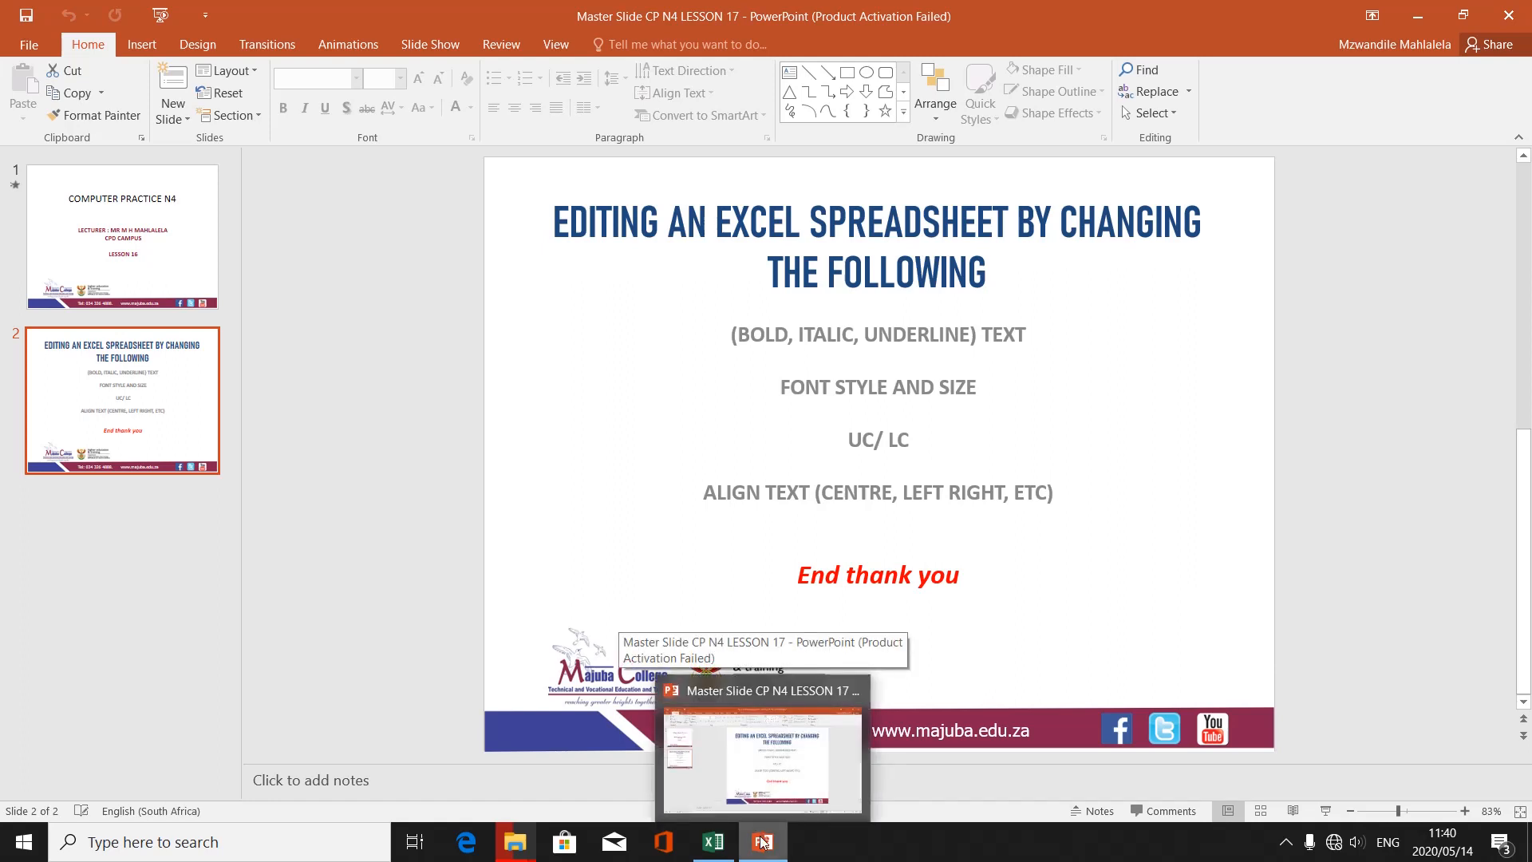
click(713, 842)
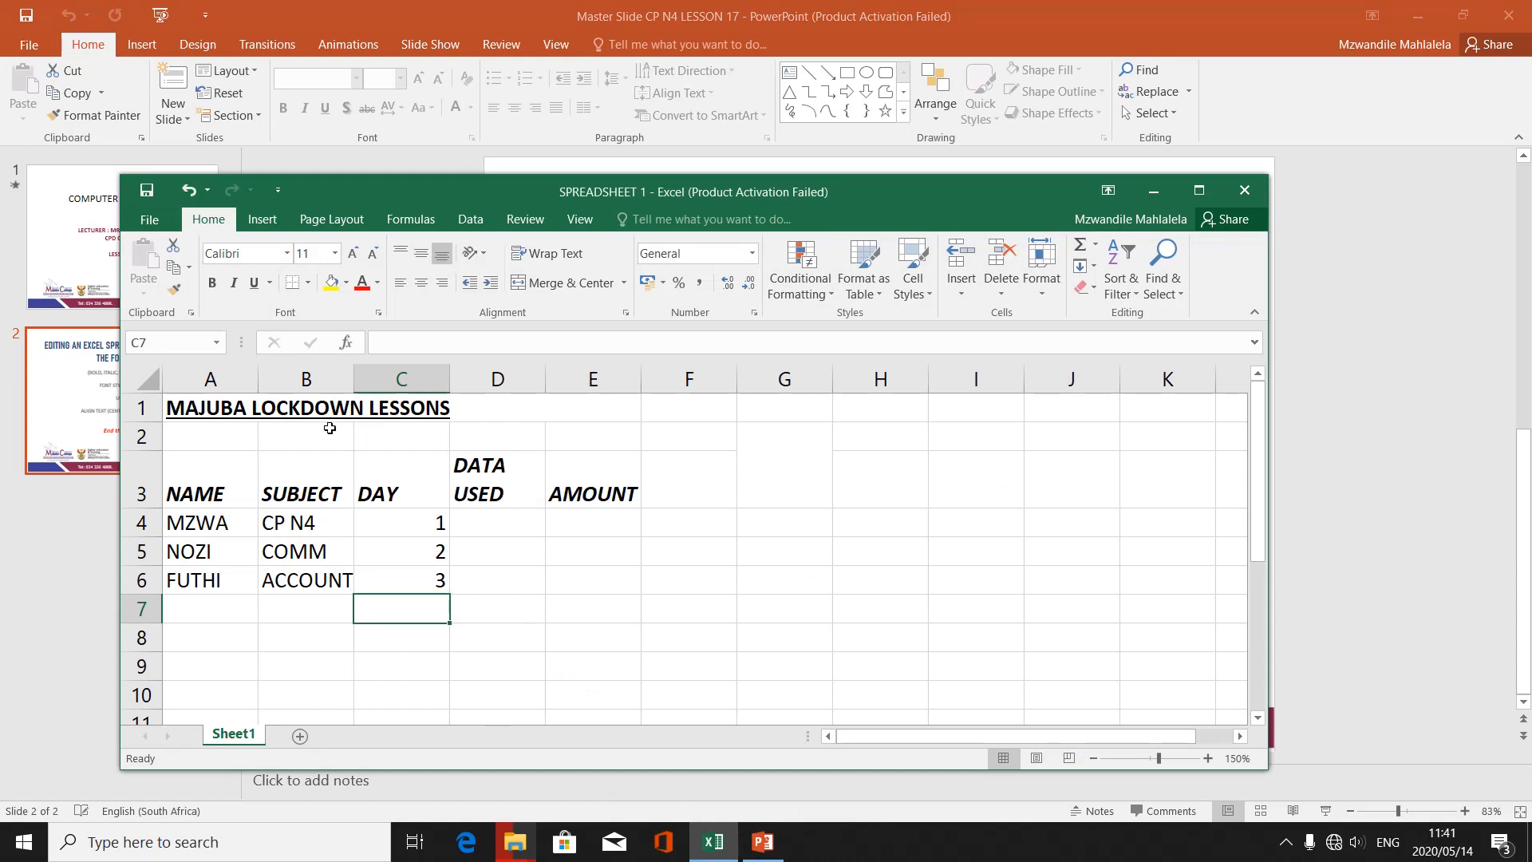
click(284, 403)
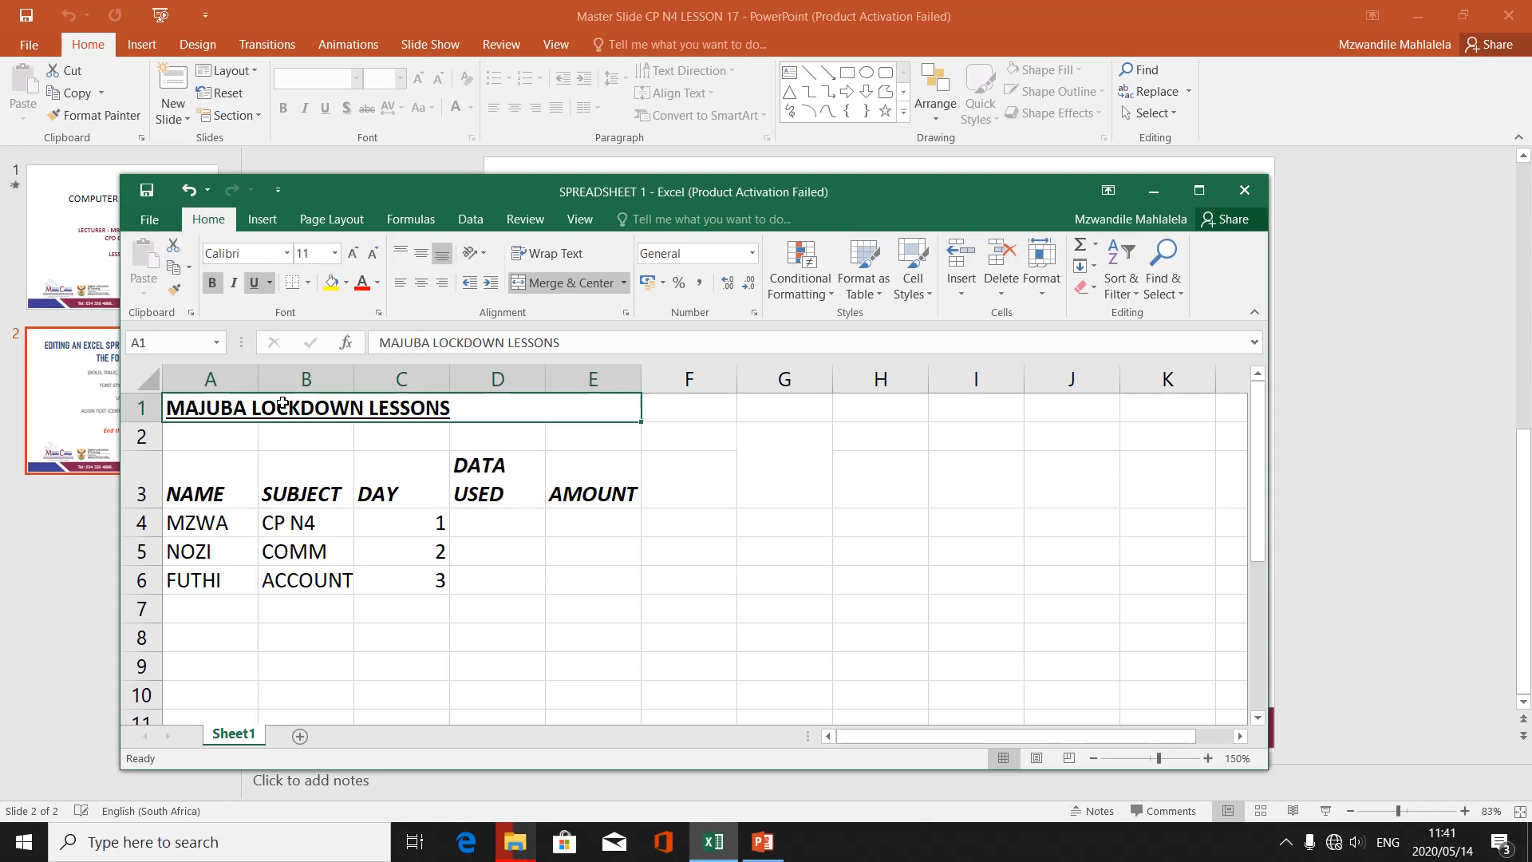
click(288, 253)
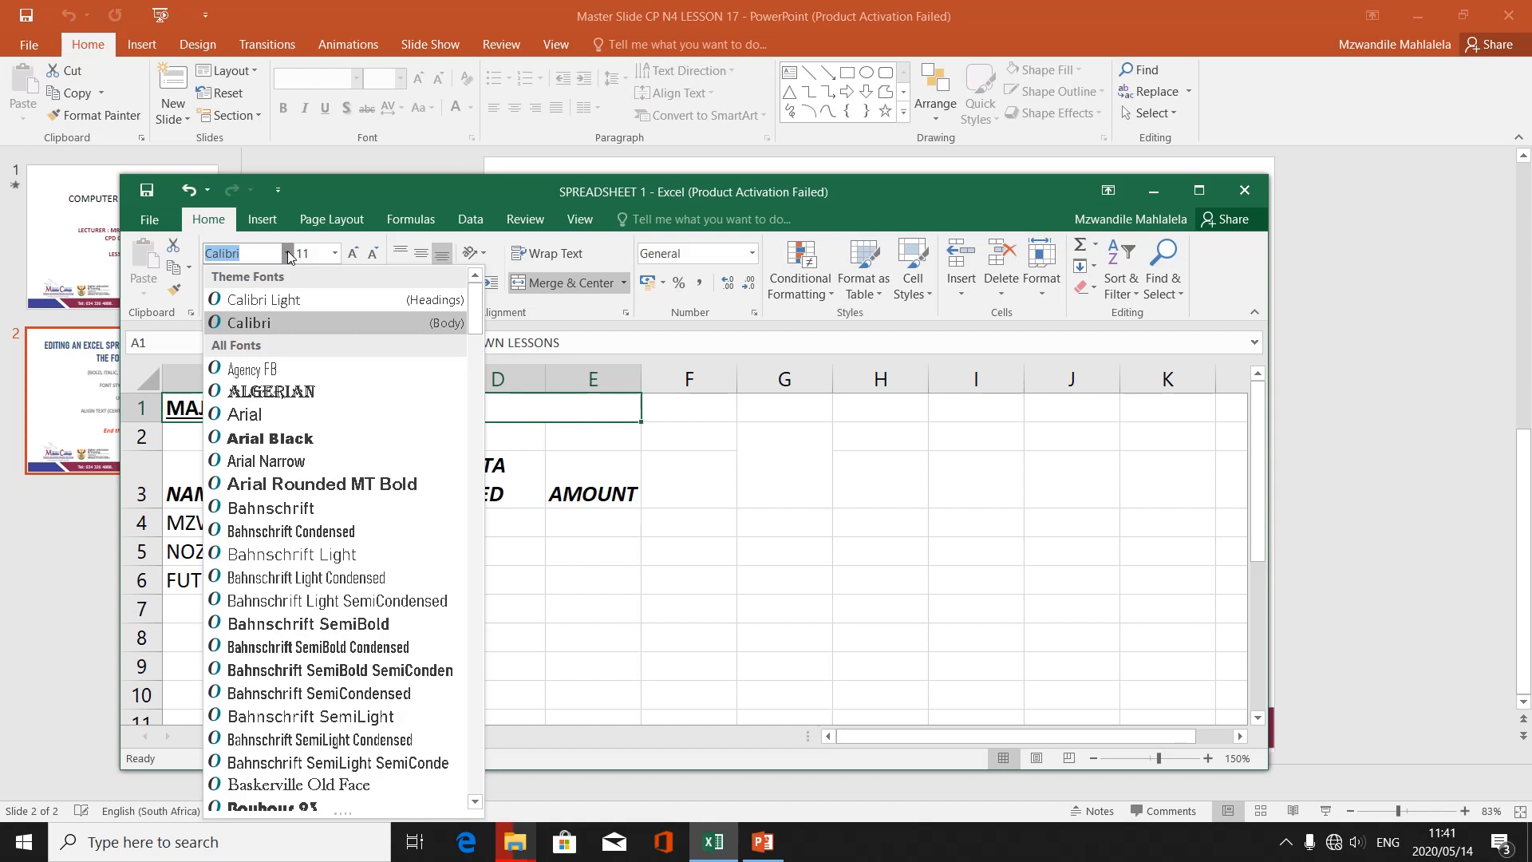
click(290, 444)
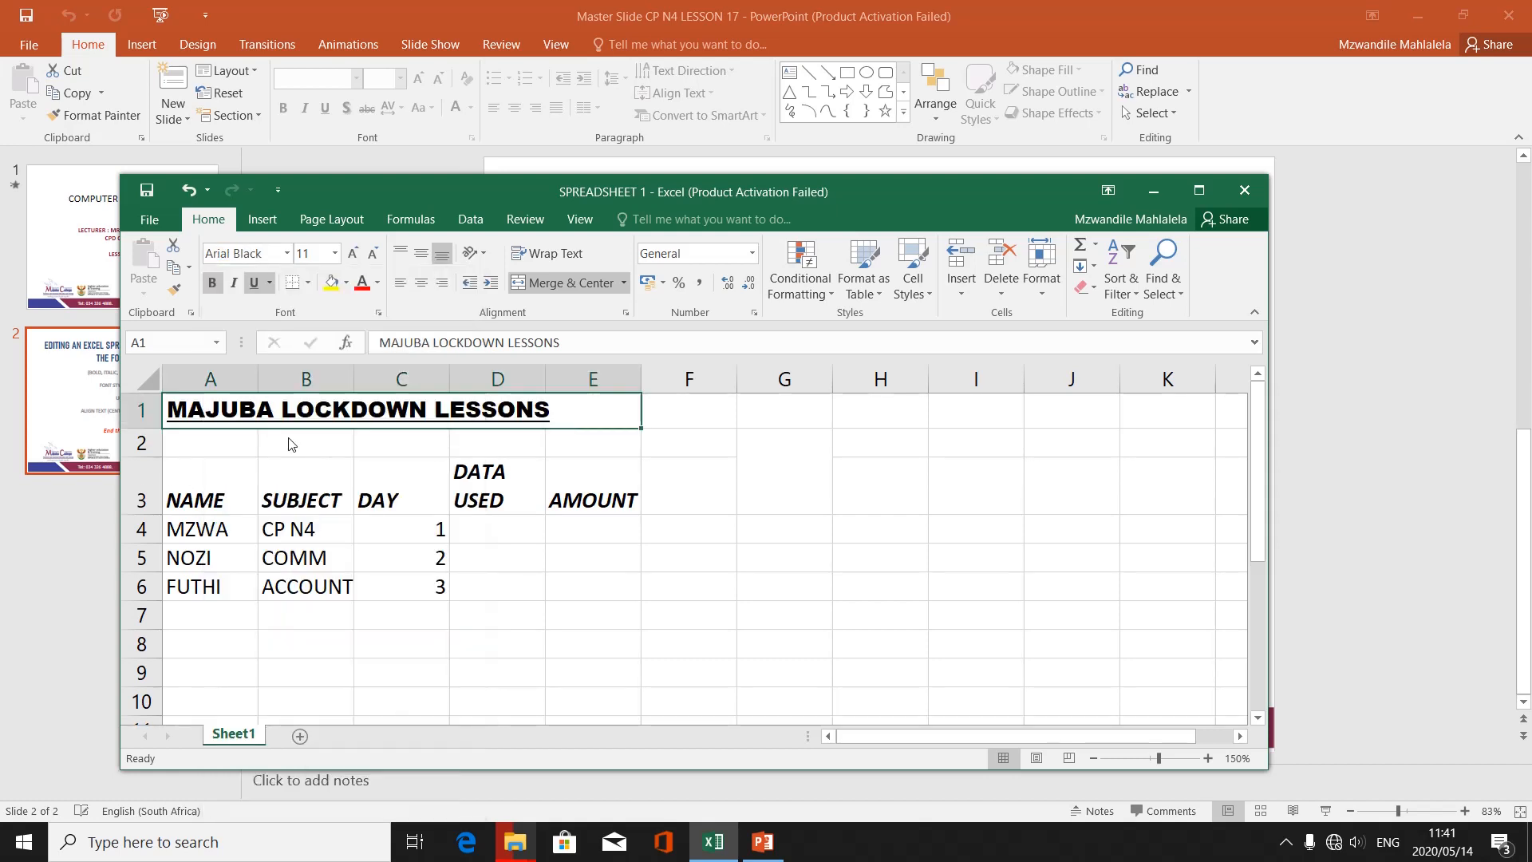
click(335, 255)
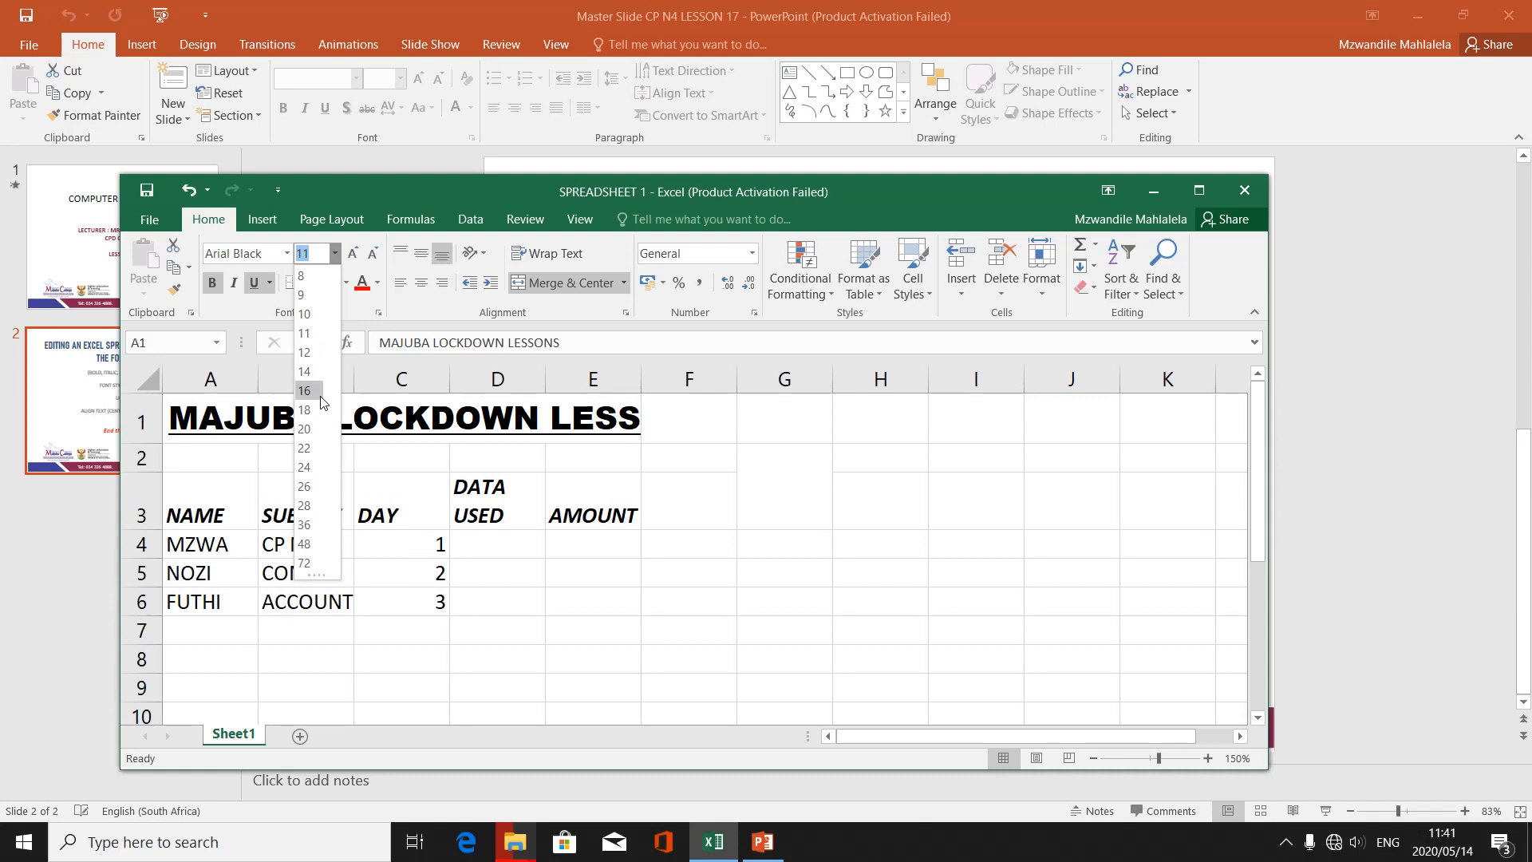
click(307, 401)
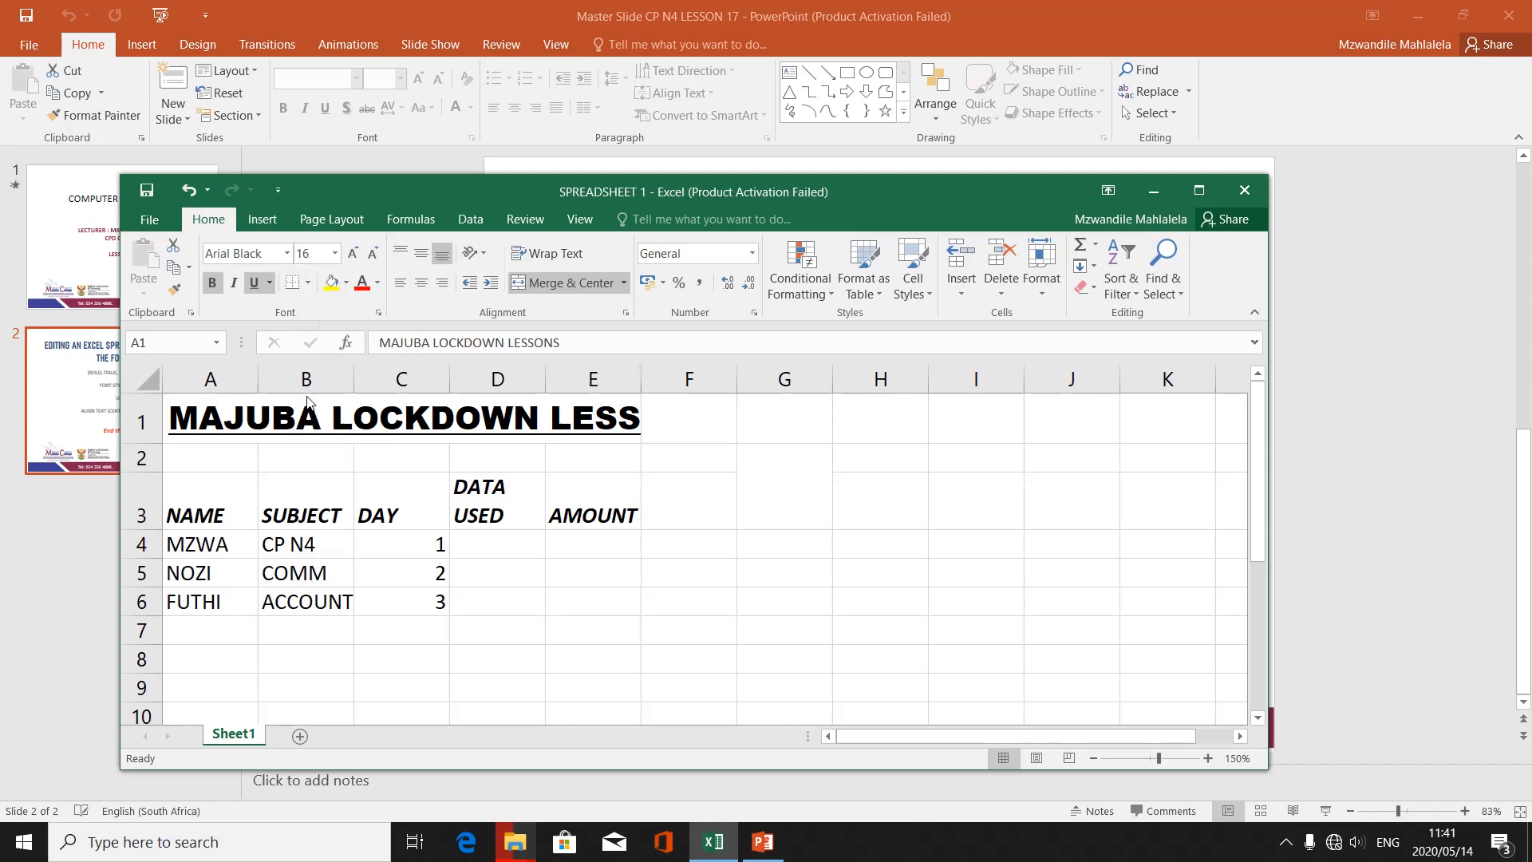
click(404, 532)
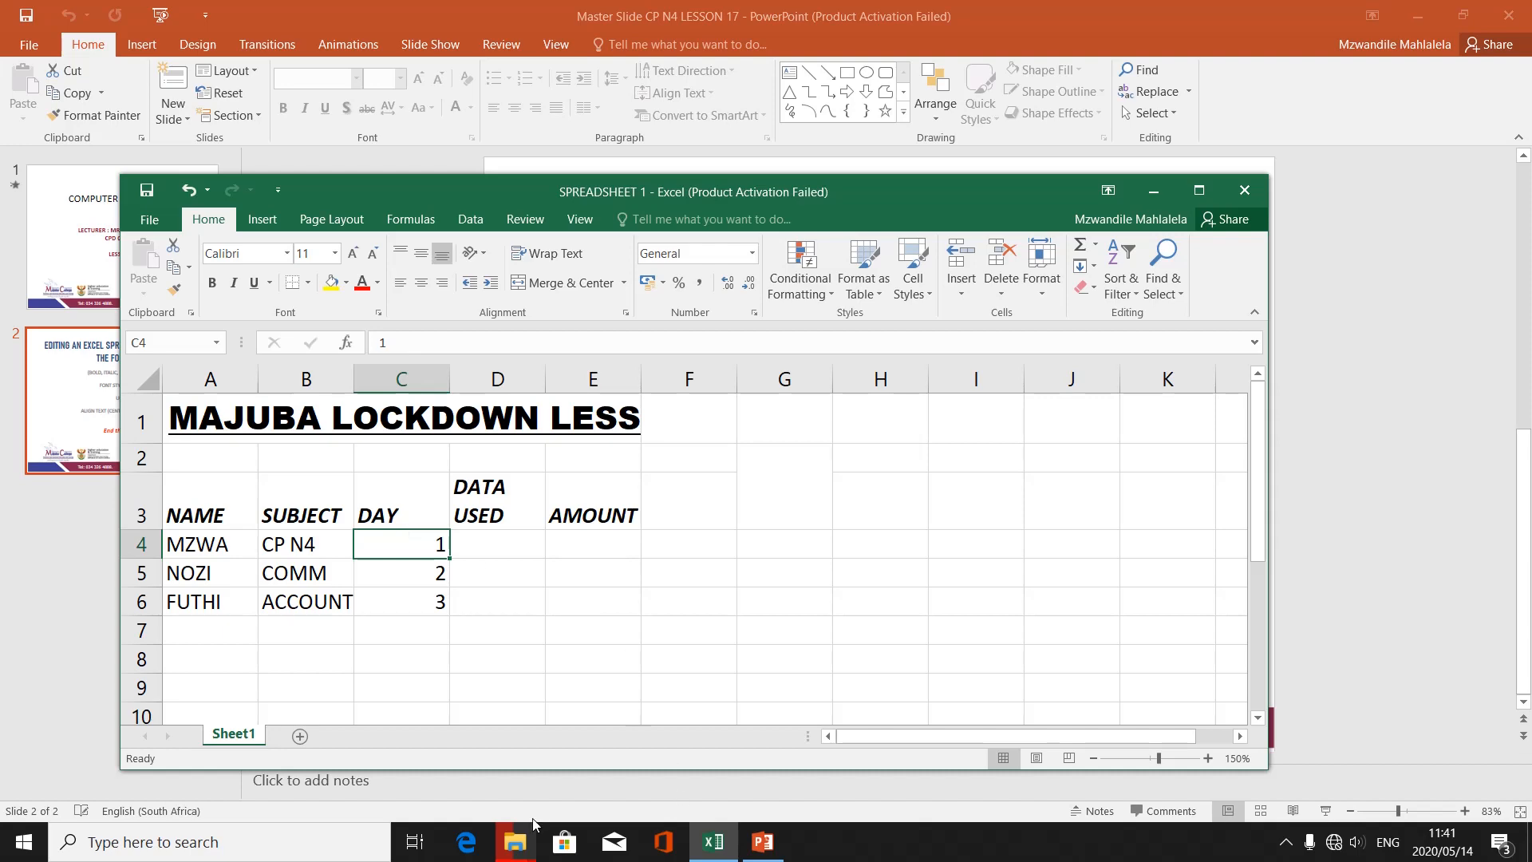
Consult the PowerPoint slide, return to Excel and retype the three entries in A4:A6 with only their first letters capitalised.
mouse_move(526, 838)
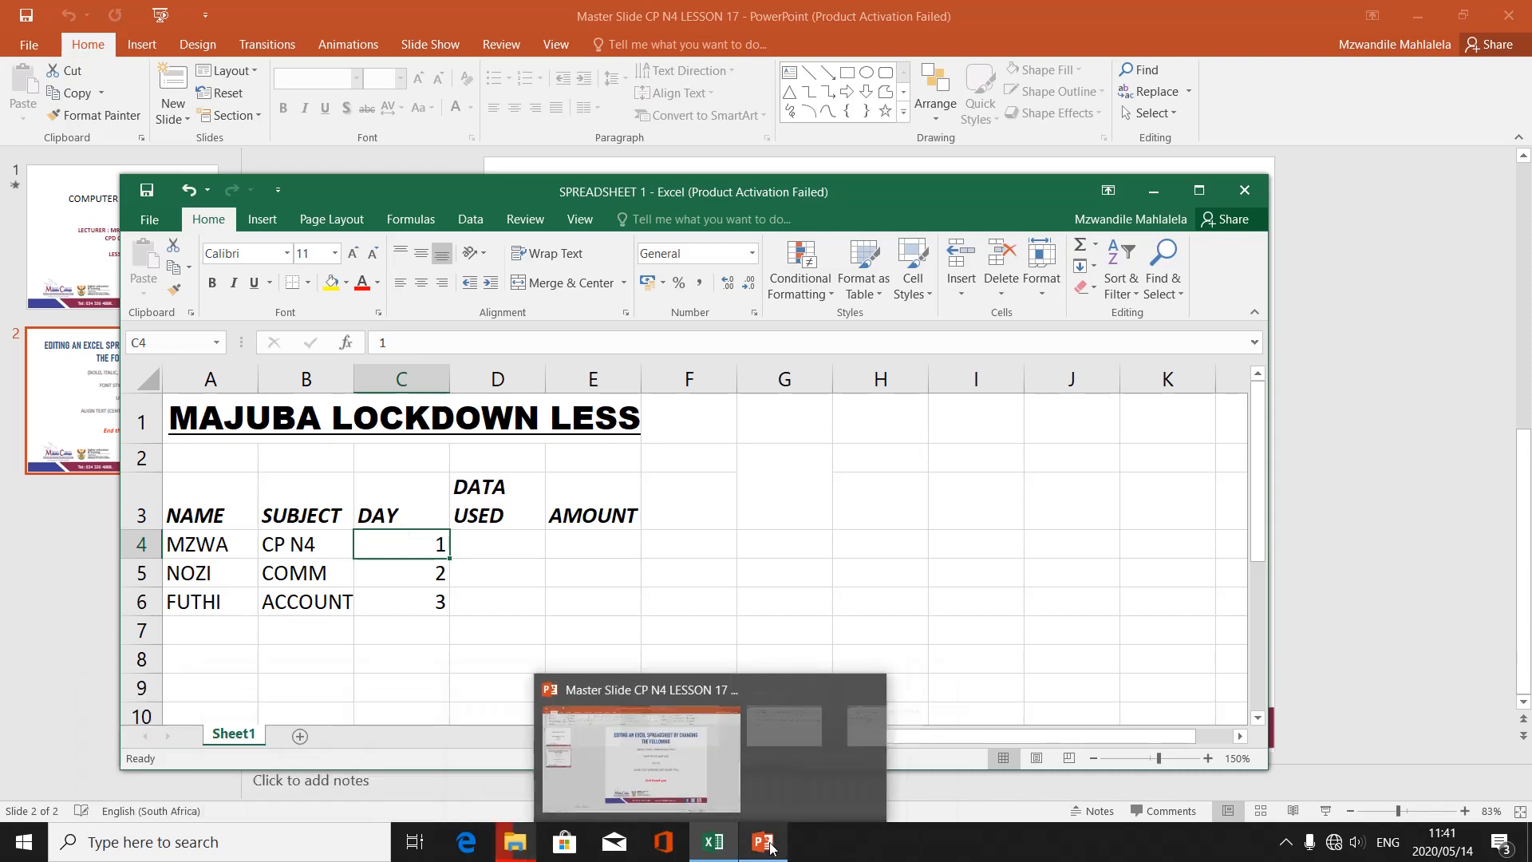
click(767, 844)
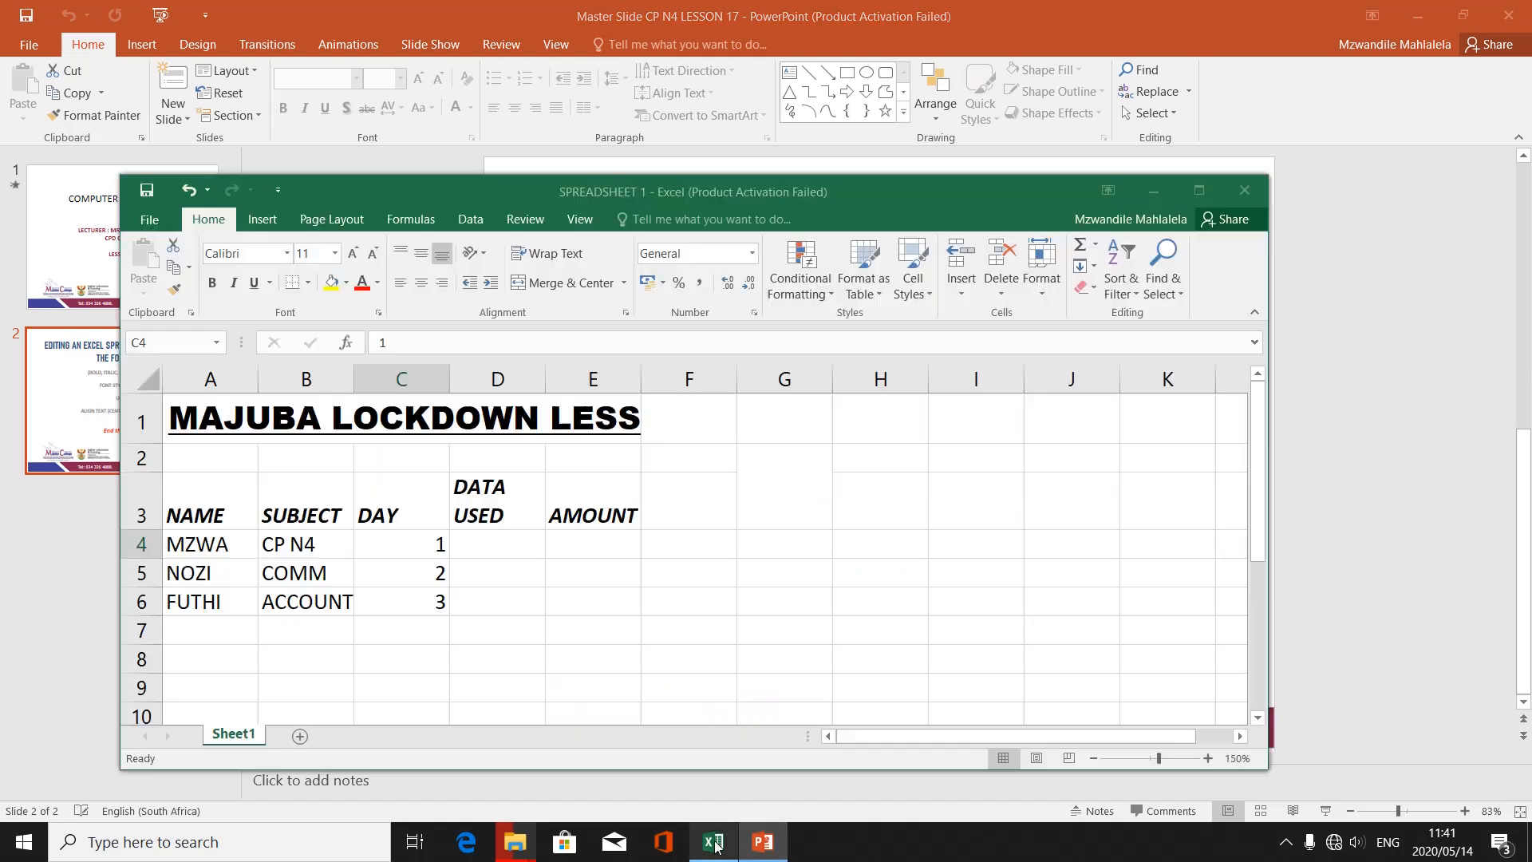
click(713, 842)
click(558, 672)
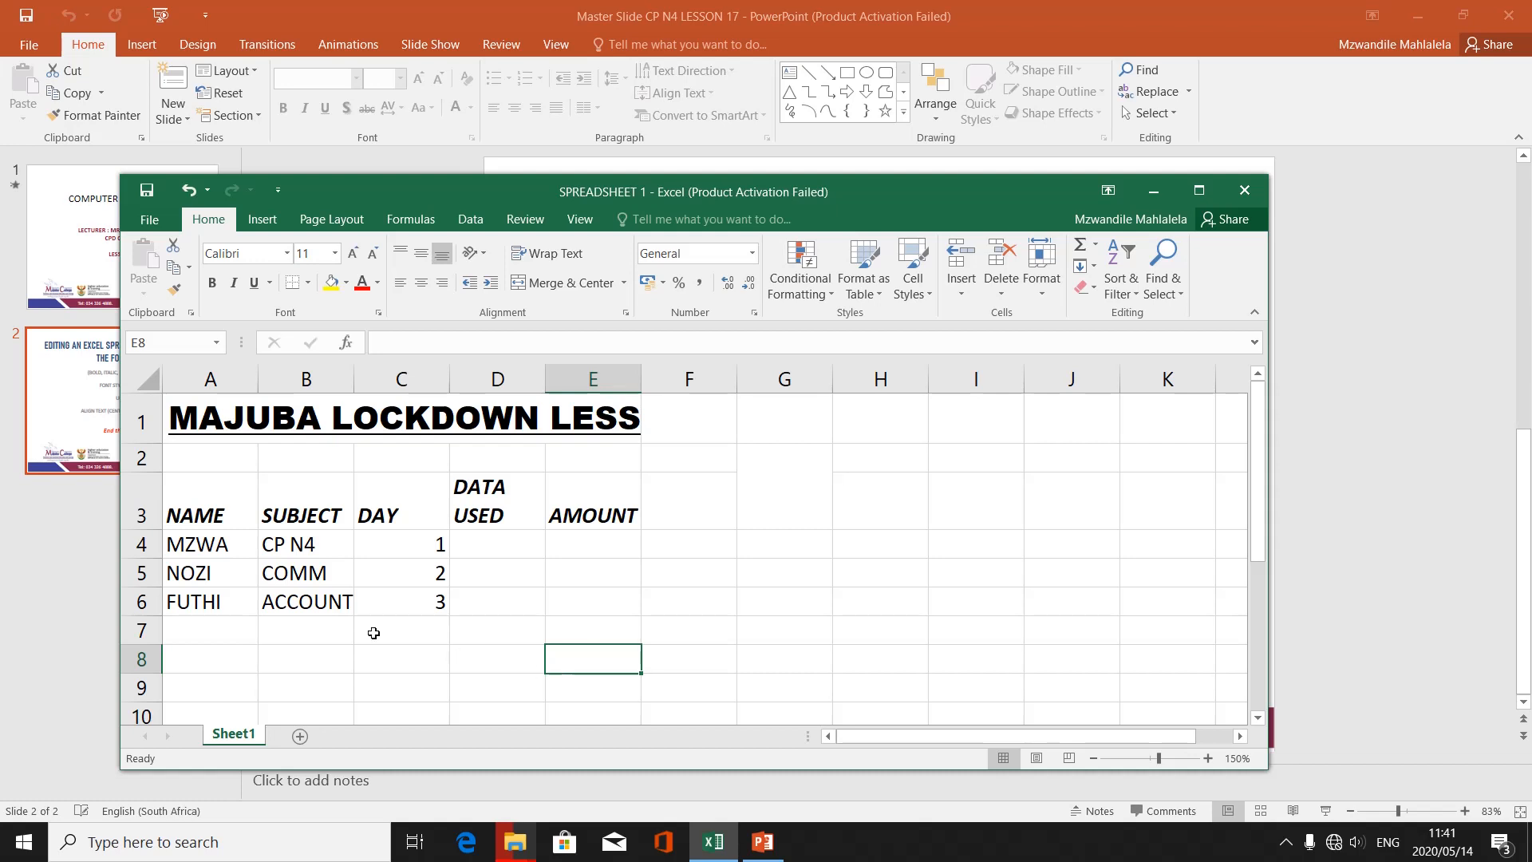
click(223, 550)
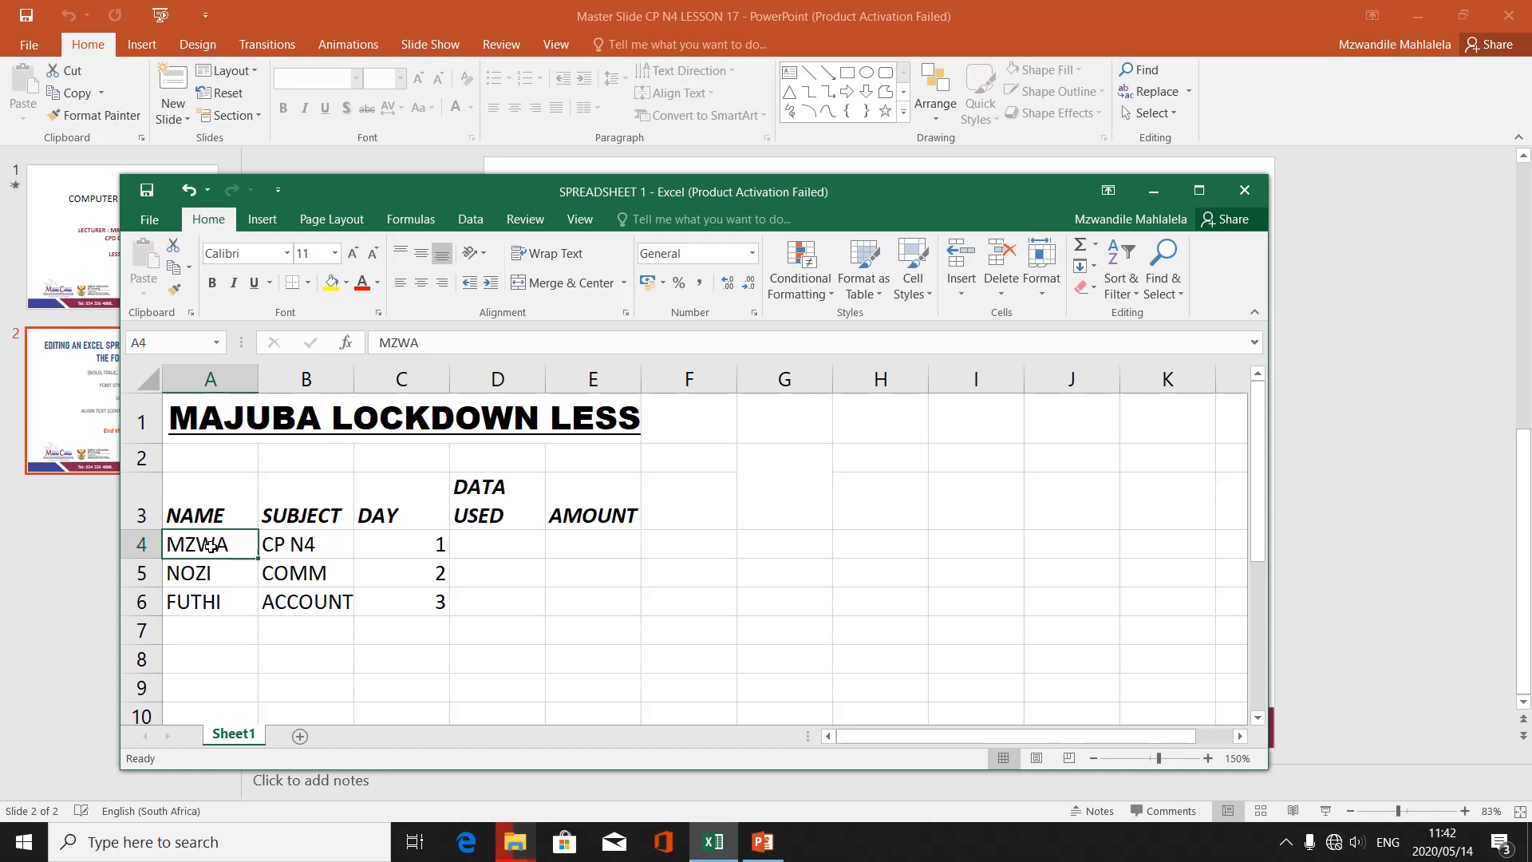
text(Mzwa)
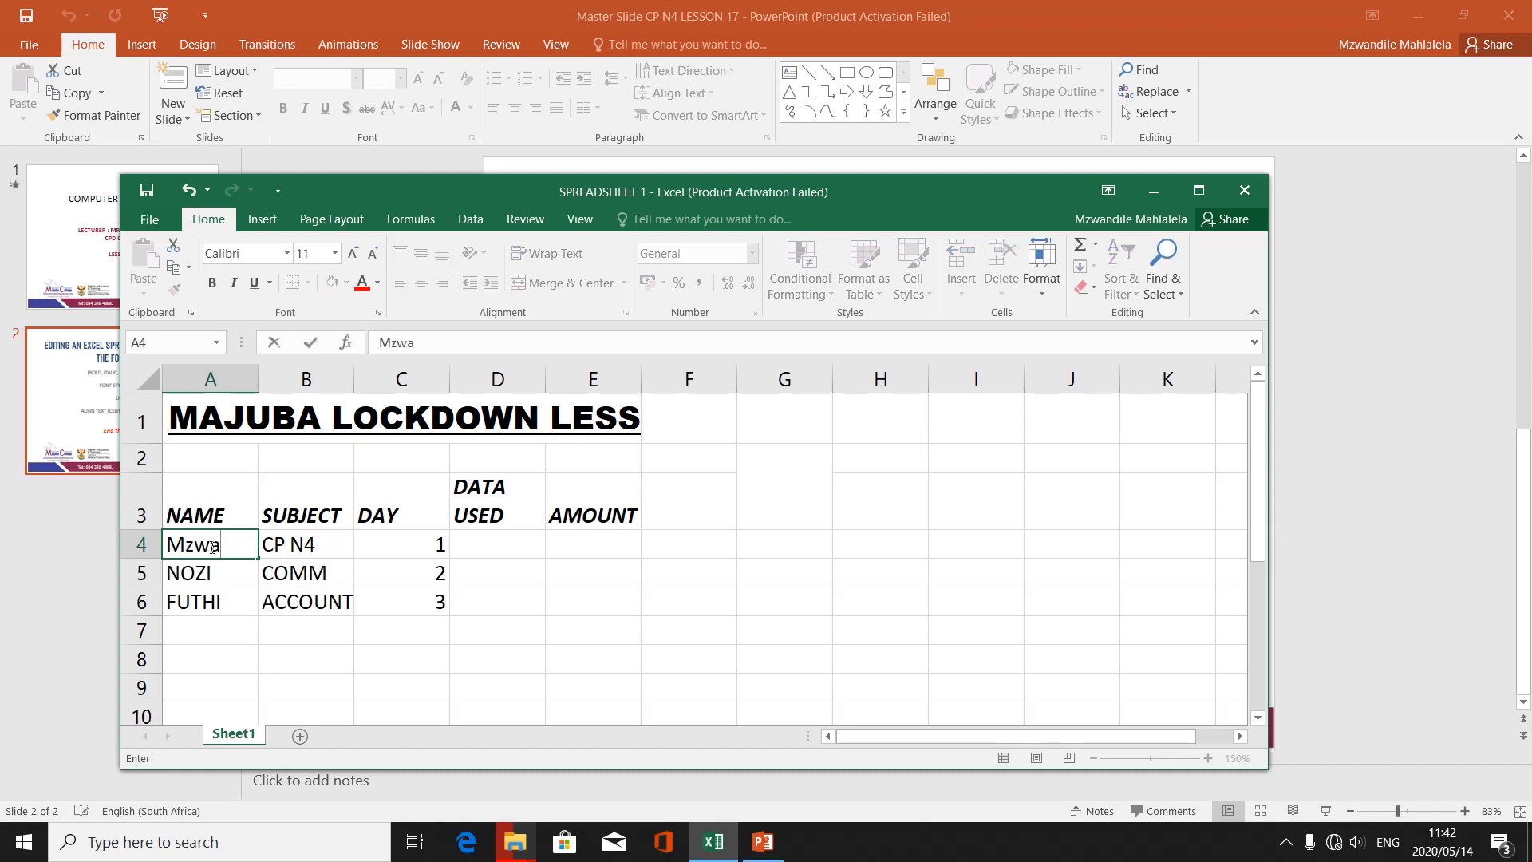
click(219, 571)
text(M)
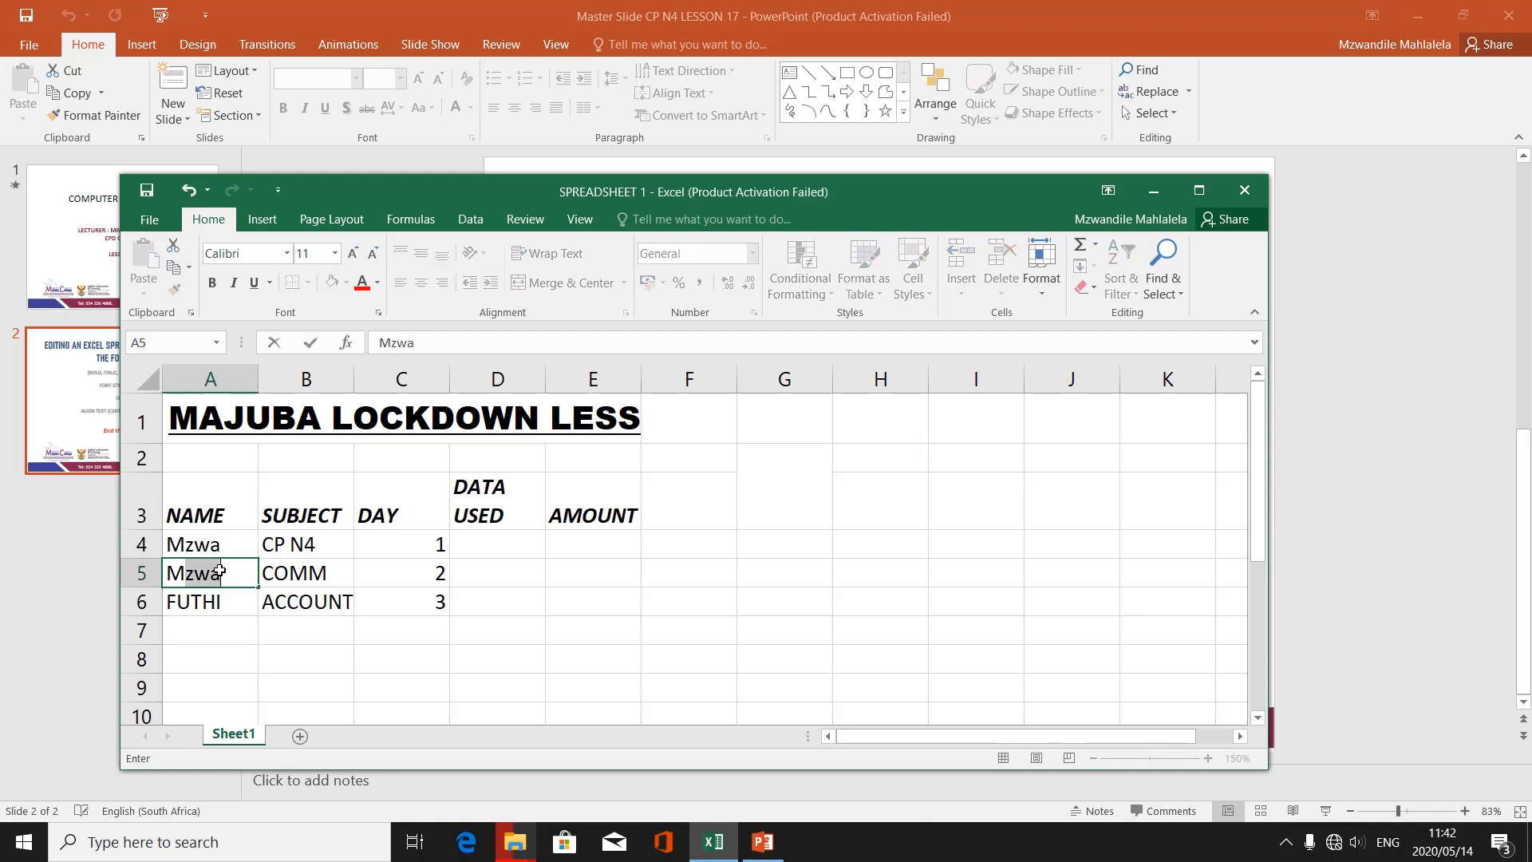
text(ozi)
click(219, 608)
text(Futhi)
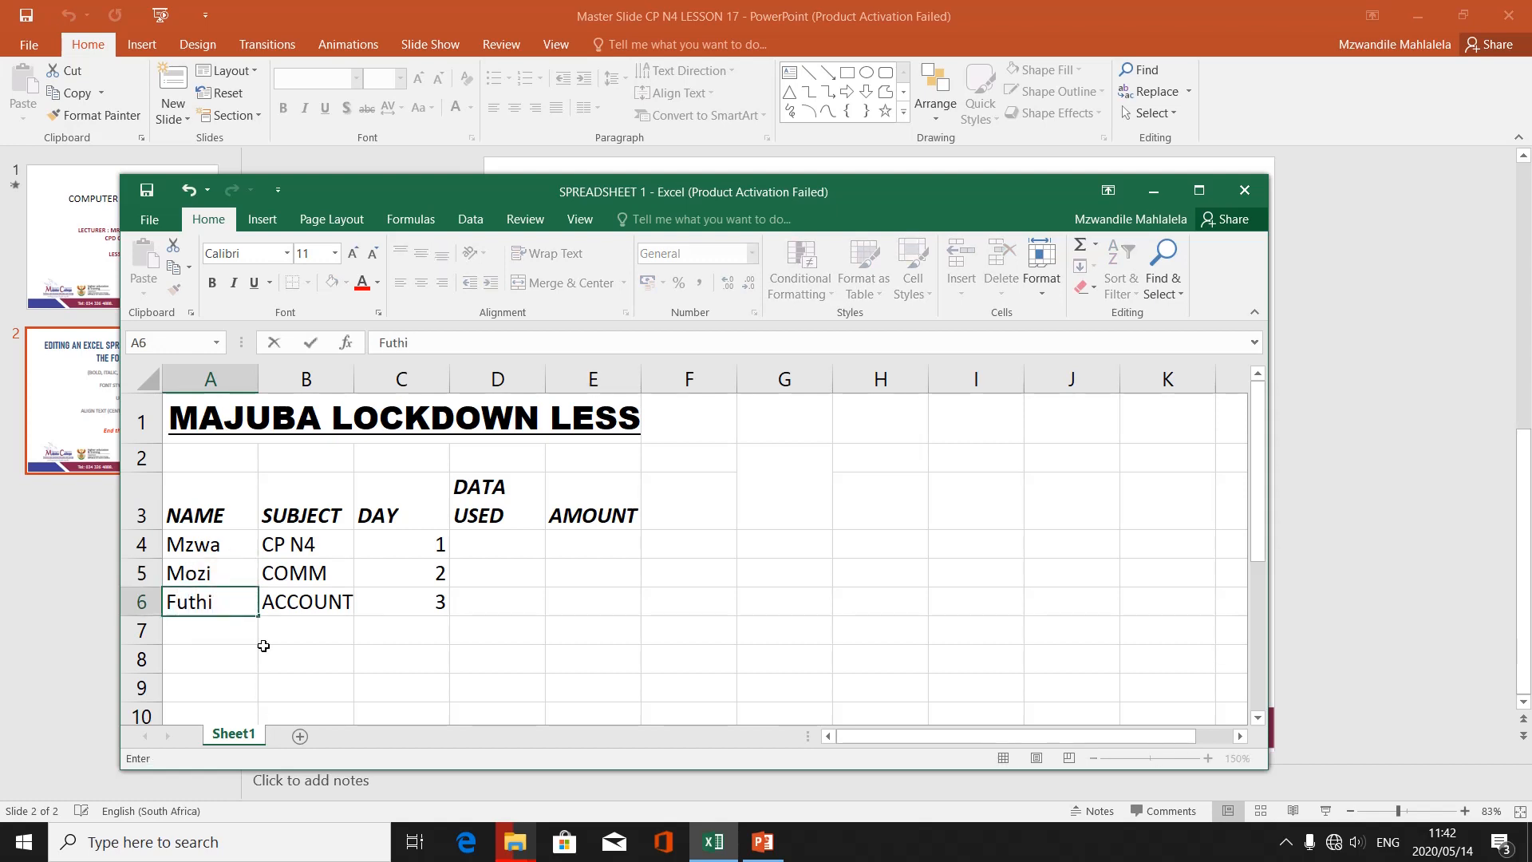
click(288, 678)
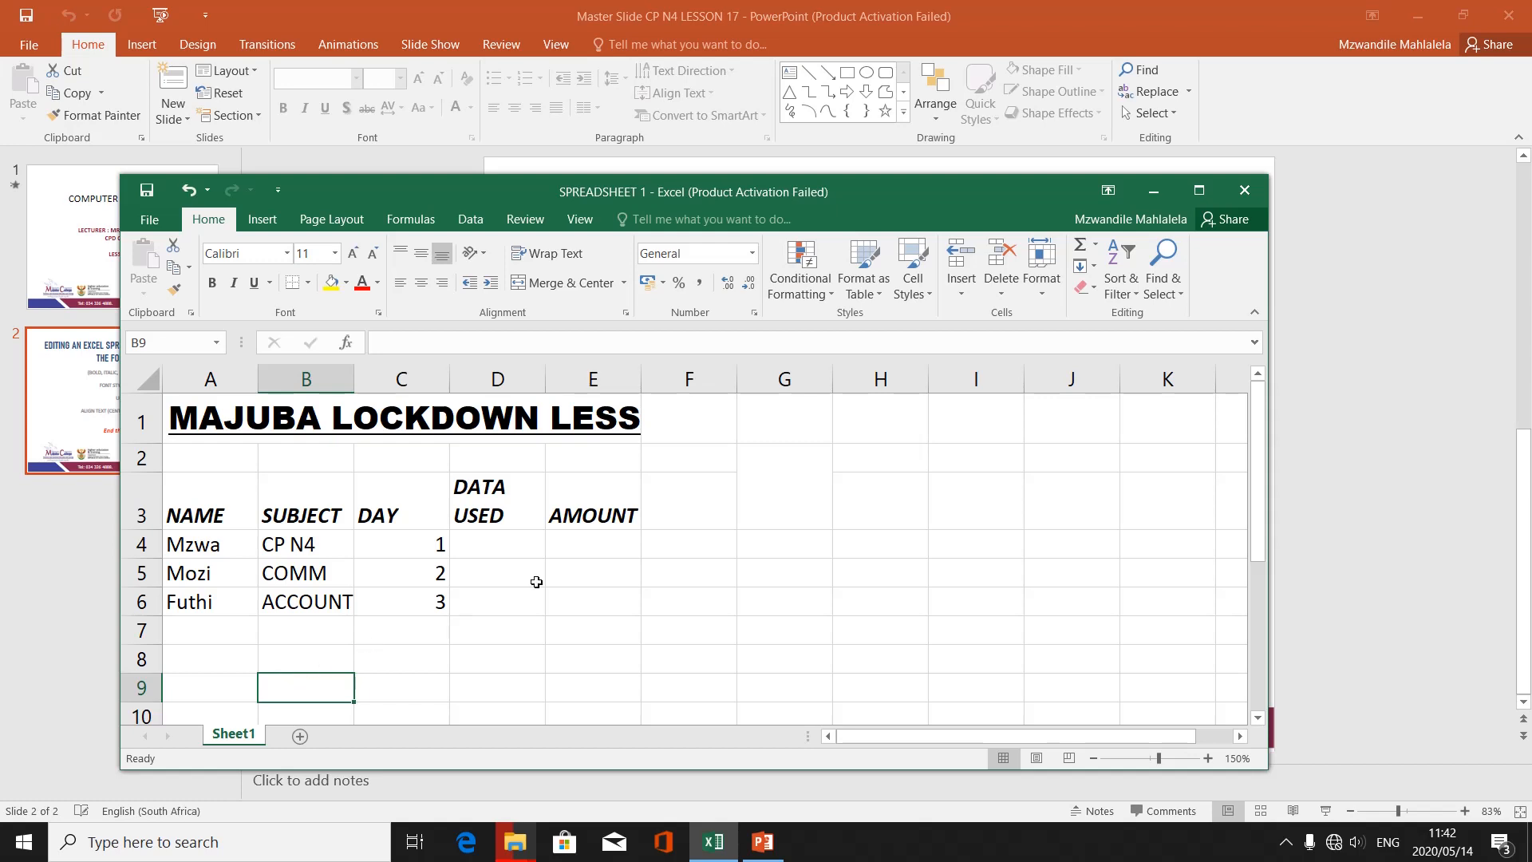
Check the lesson slide in PowerPoint again, return to Excel and centre the subjects in B4:B6 horizontally.
click(543, 554)
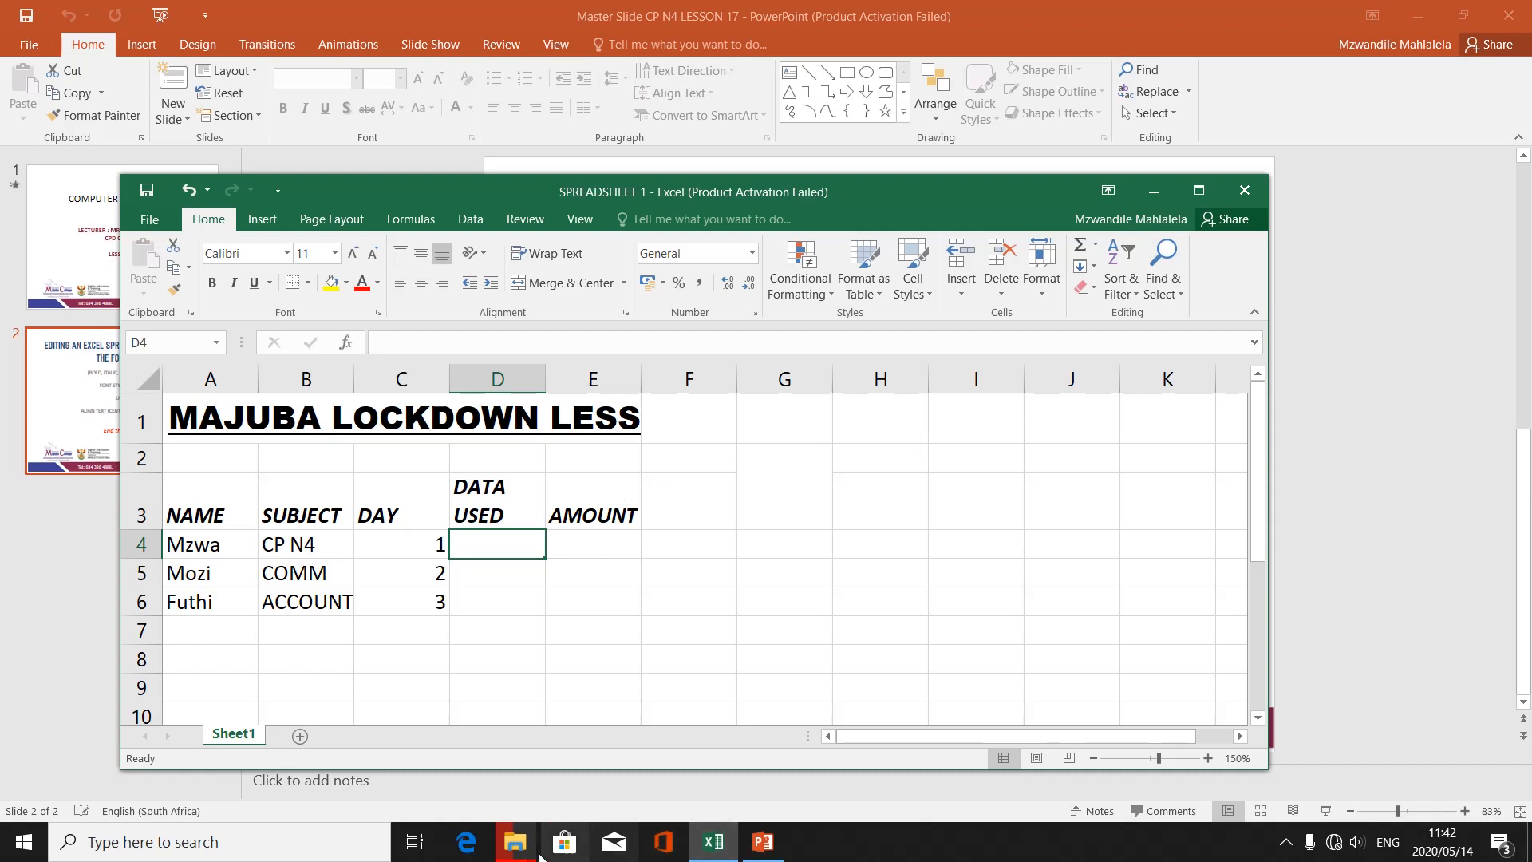
click(773, 842)
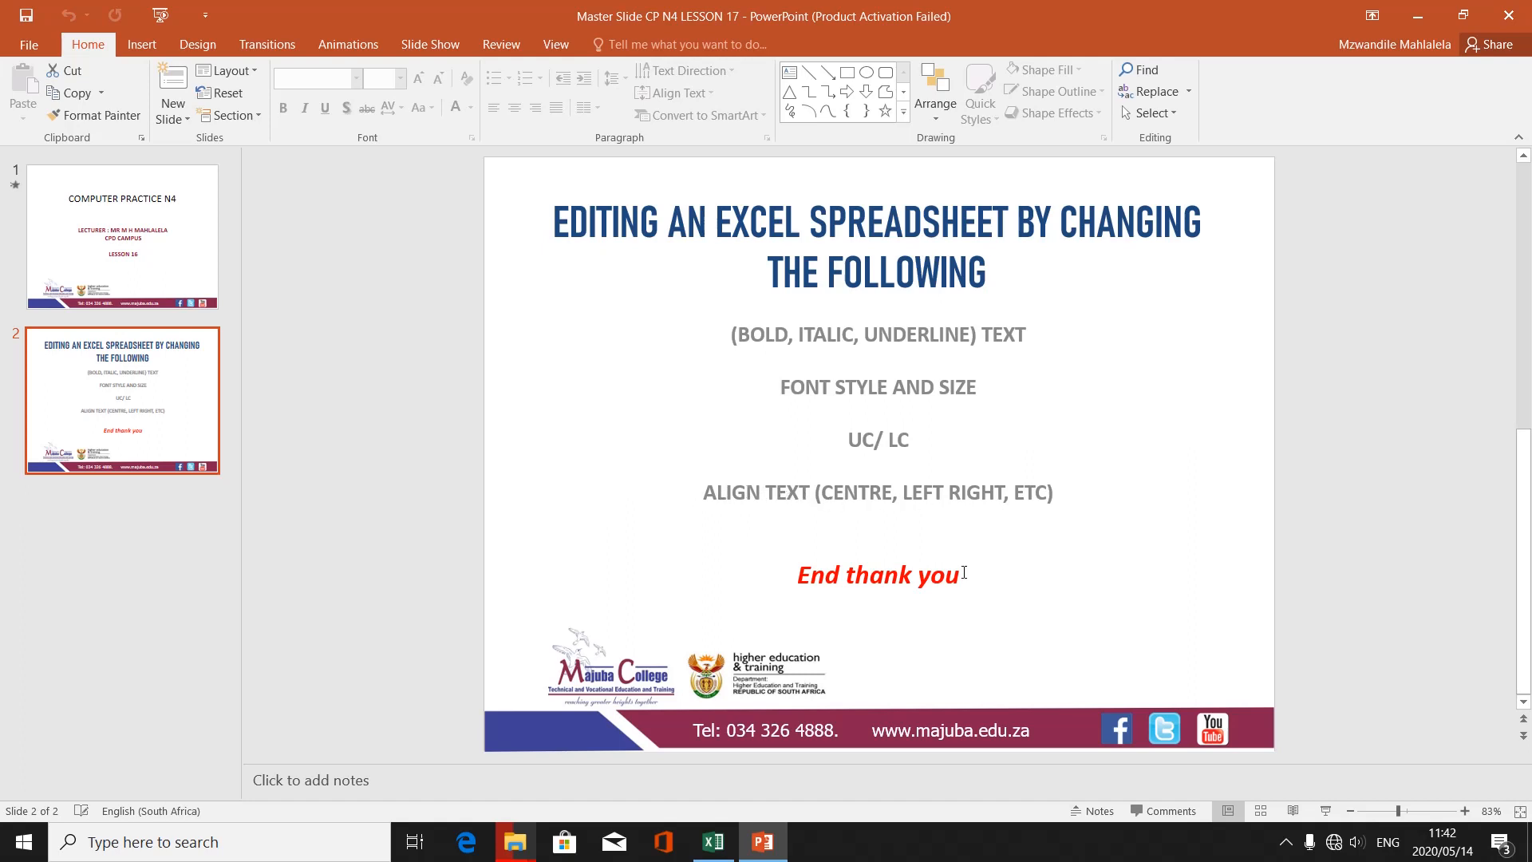
click(713, 842)
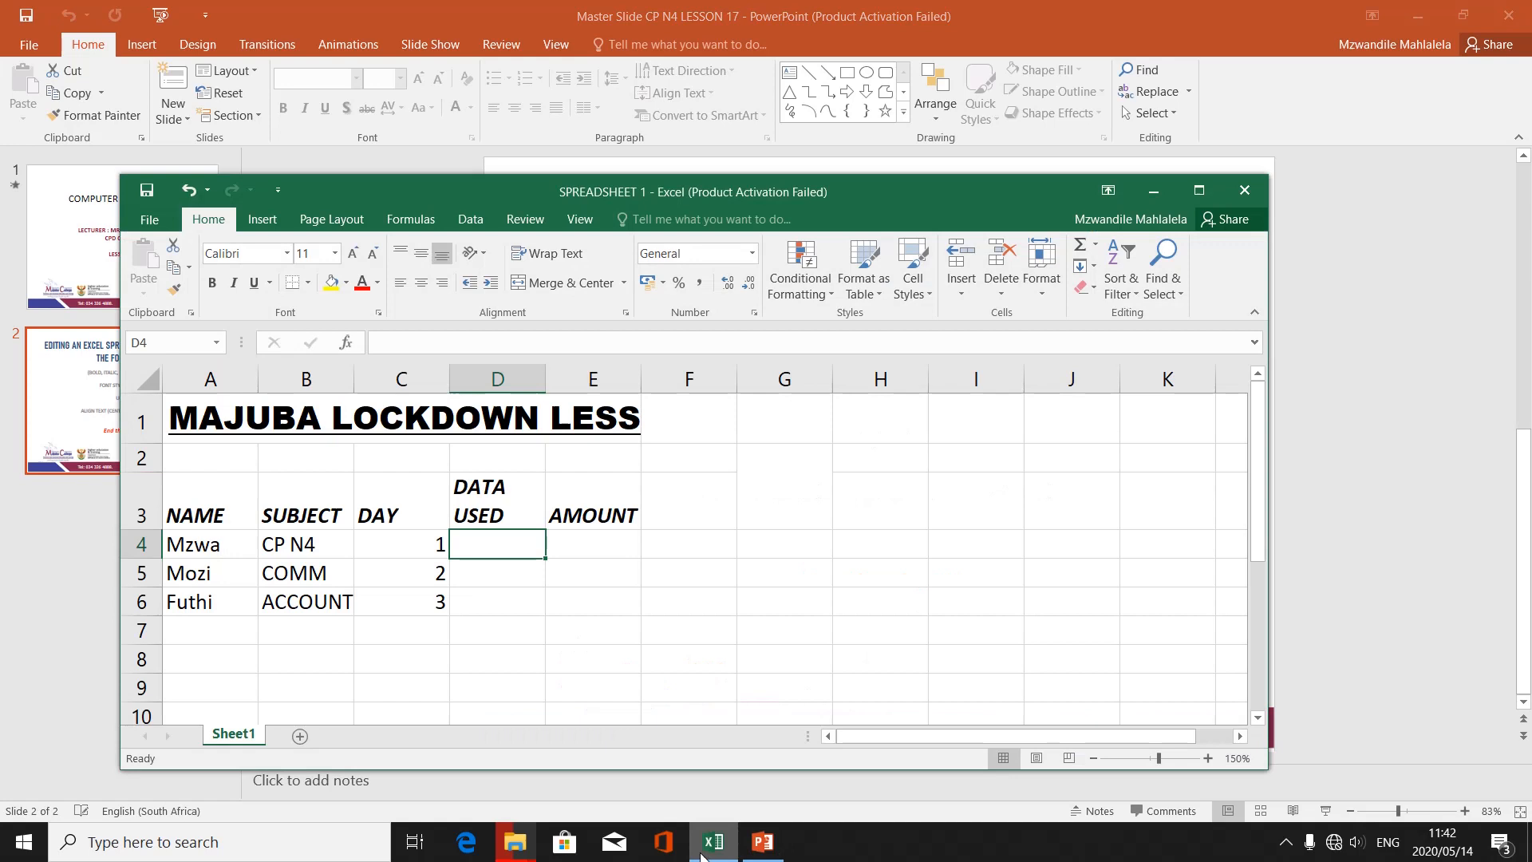
click(660, 677)
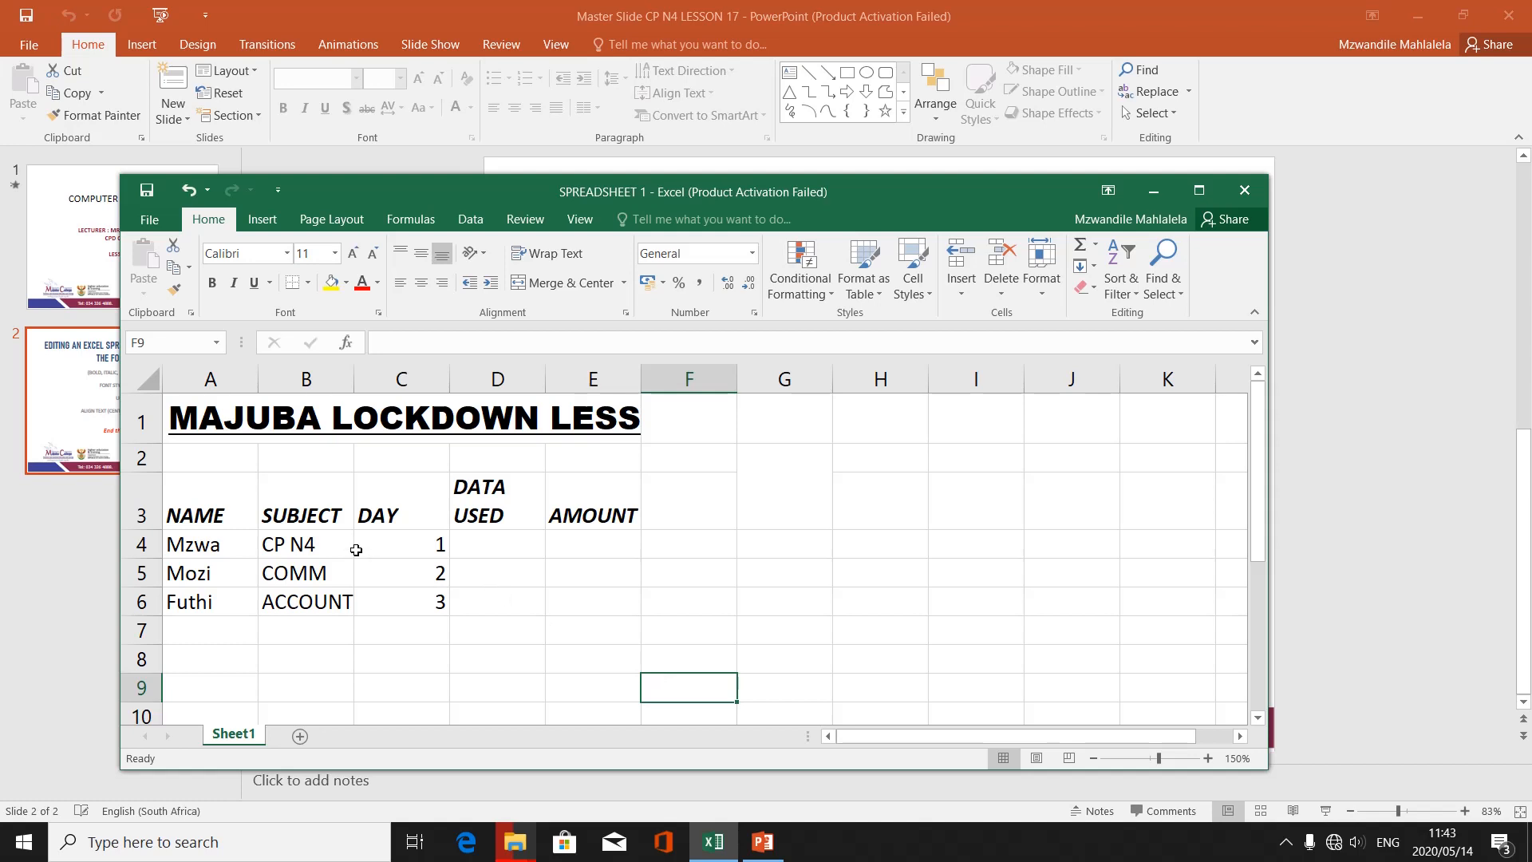
click(294, 544)
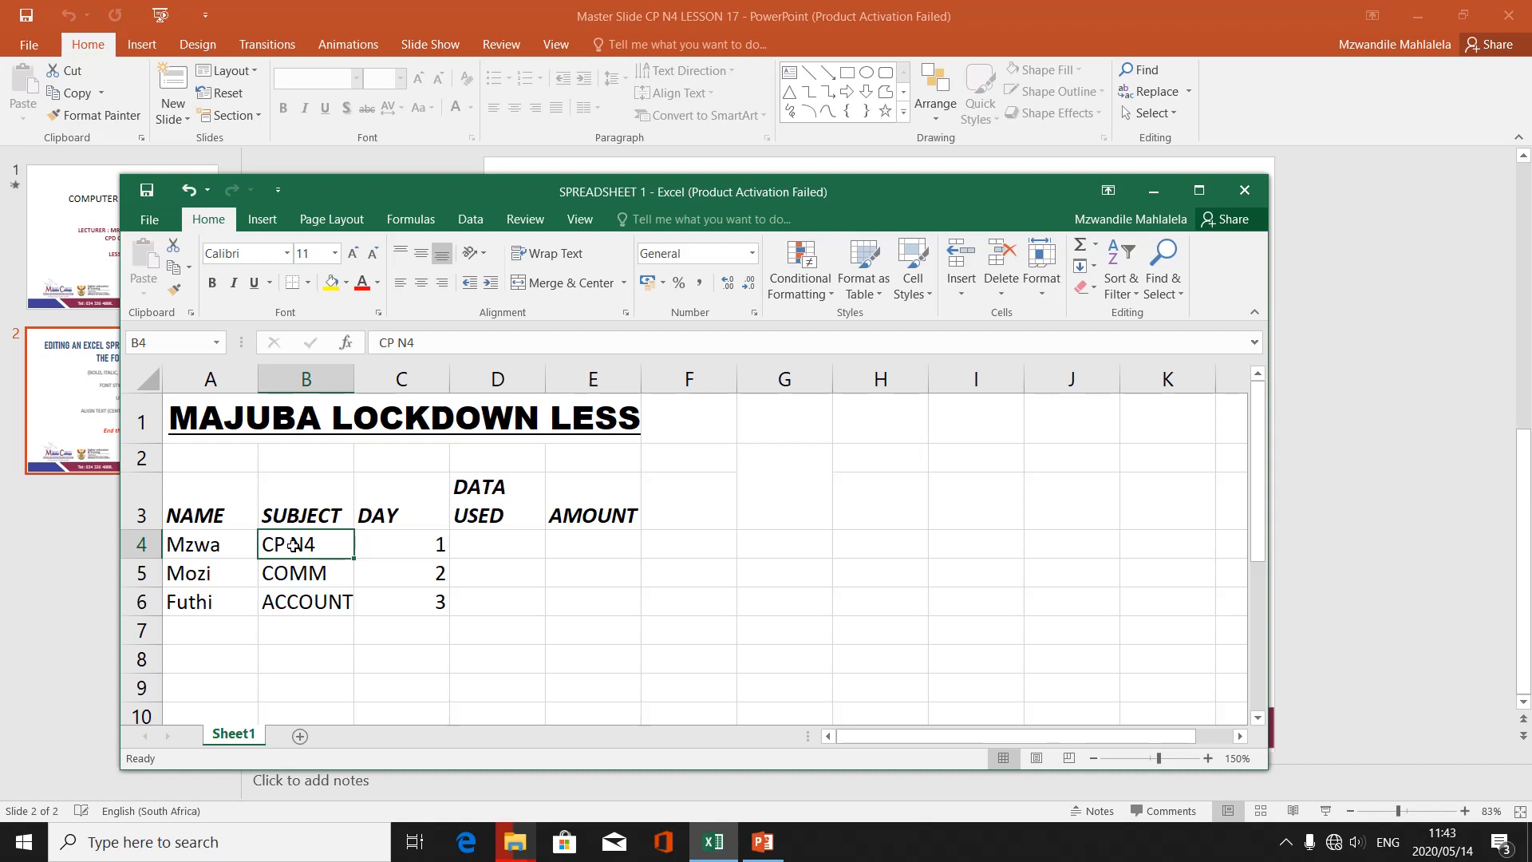
drag(294, 544, 308, 601)
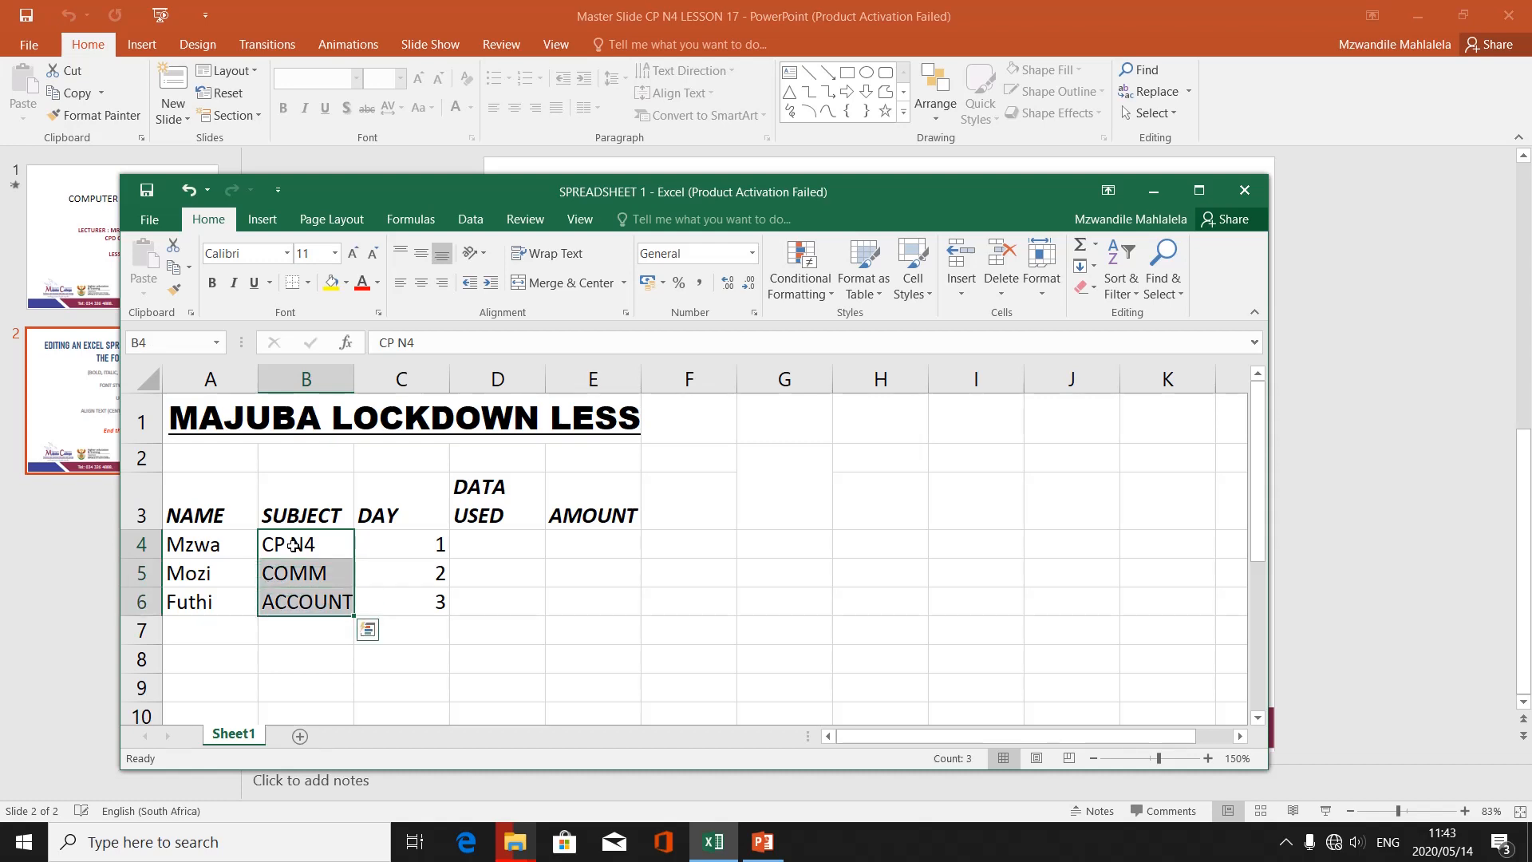
click(421, 284)
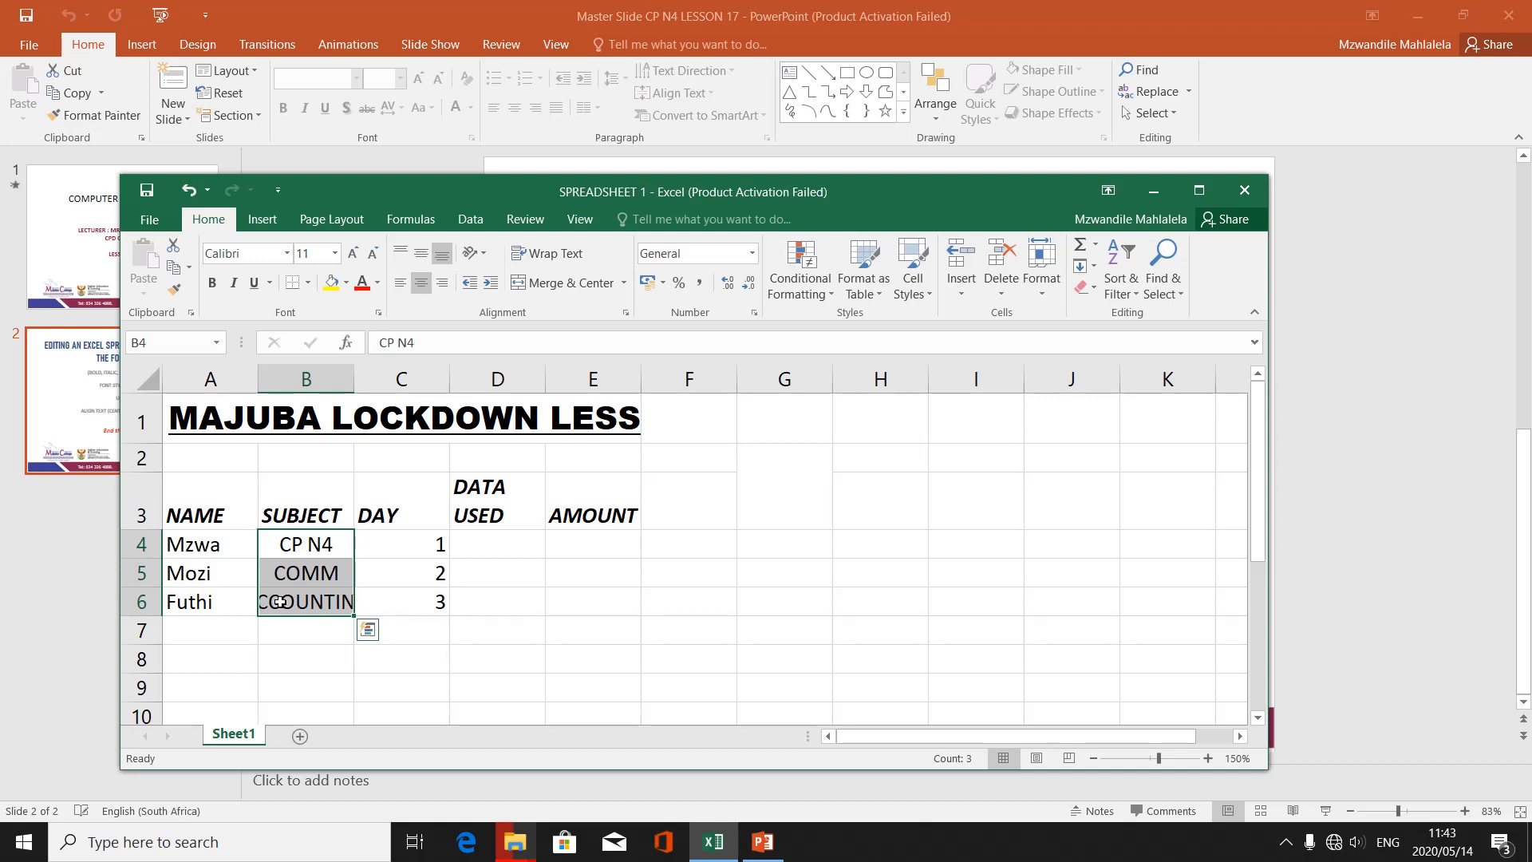
Align the three entries in A4:A6 to the right side of their cells.
click(192, 551)
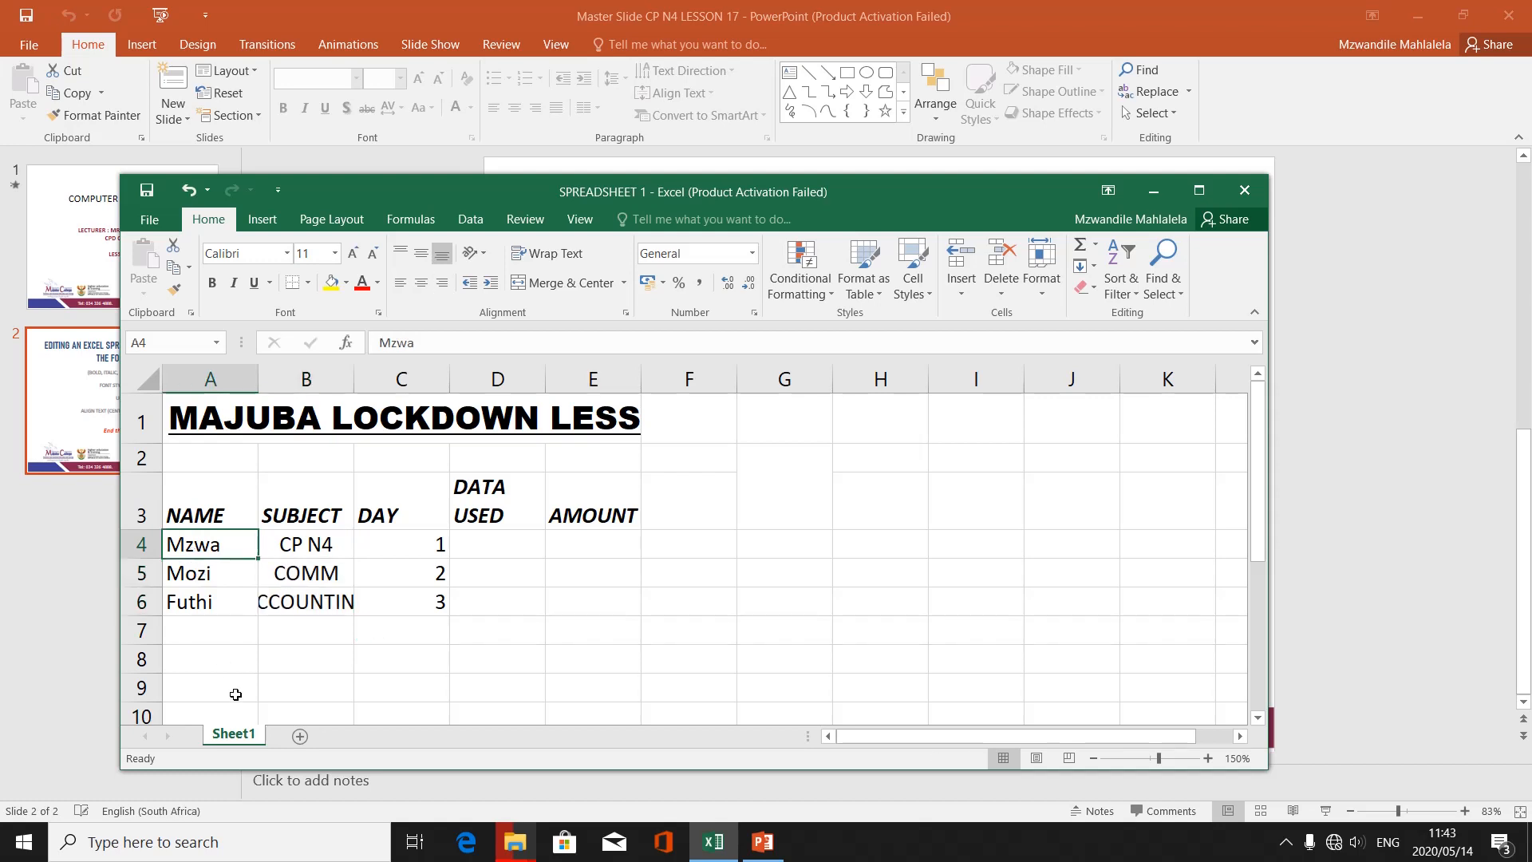
key(shift+Down)
key(shift+Down)
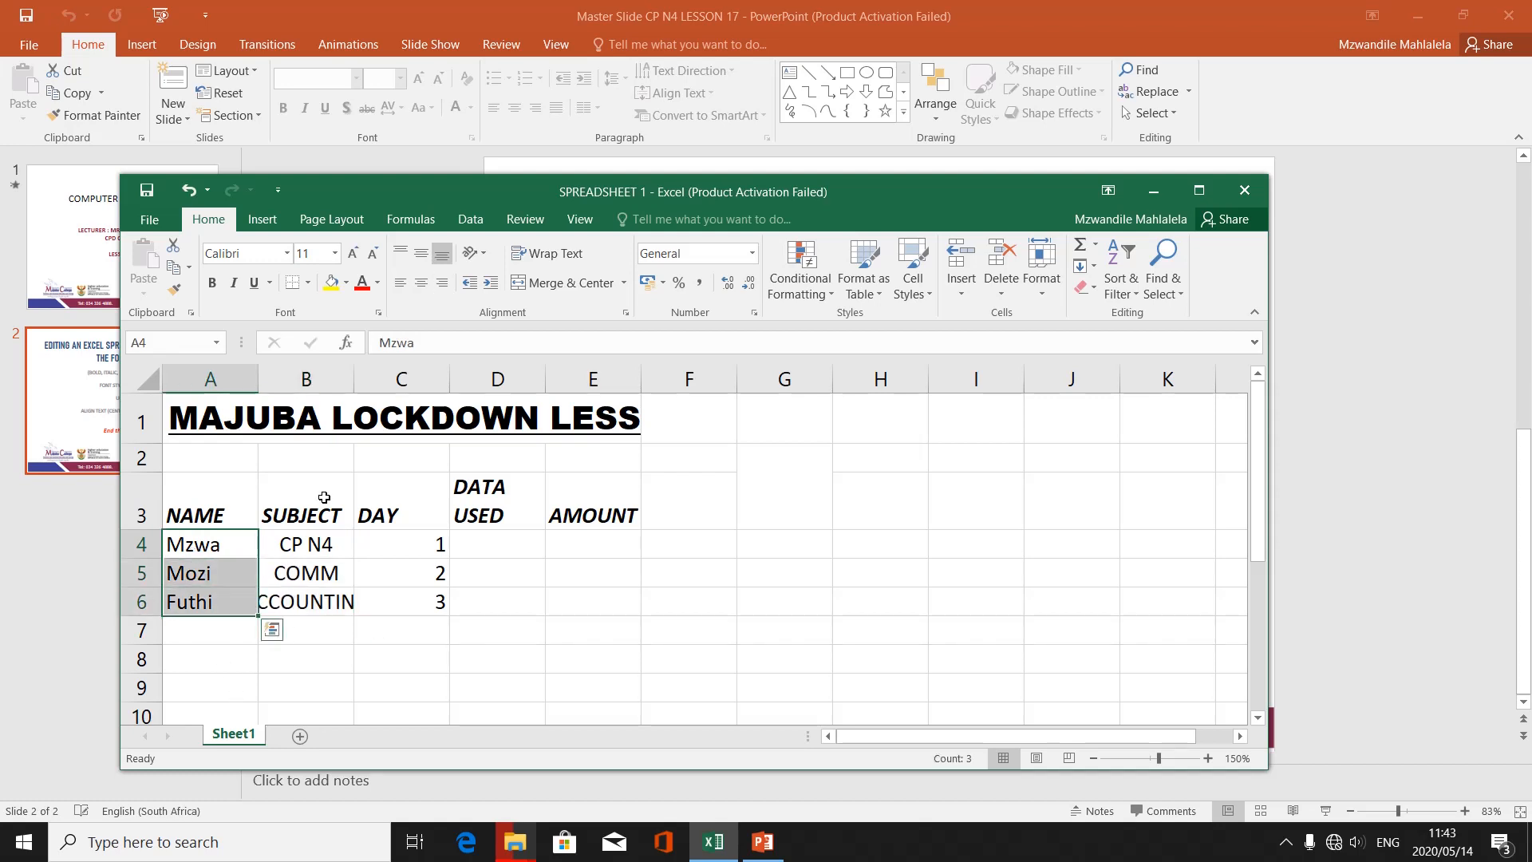
click(441, 287)
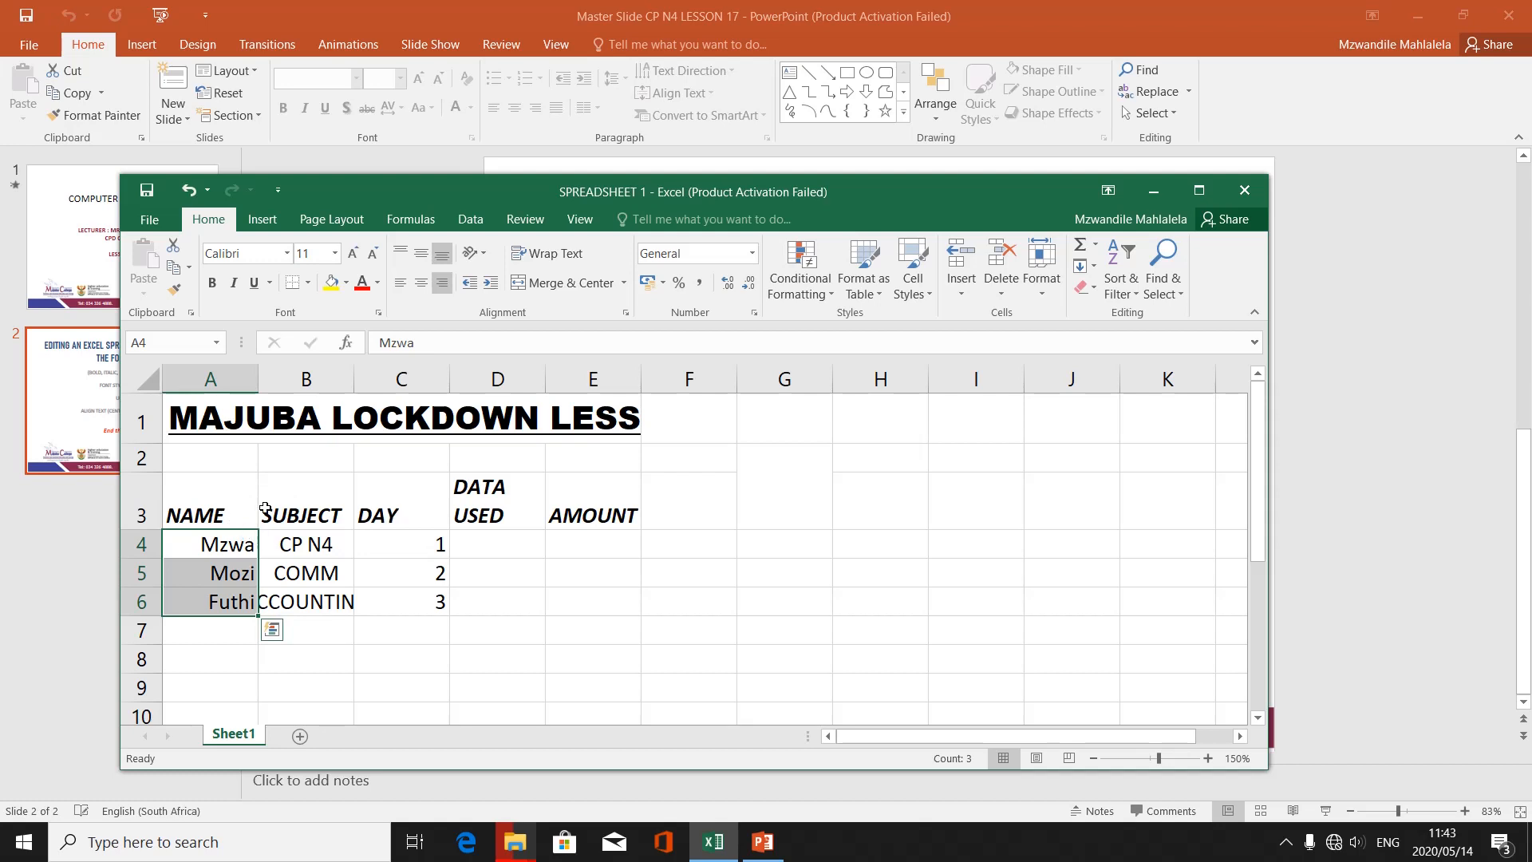
click(412, 545)
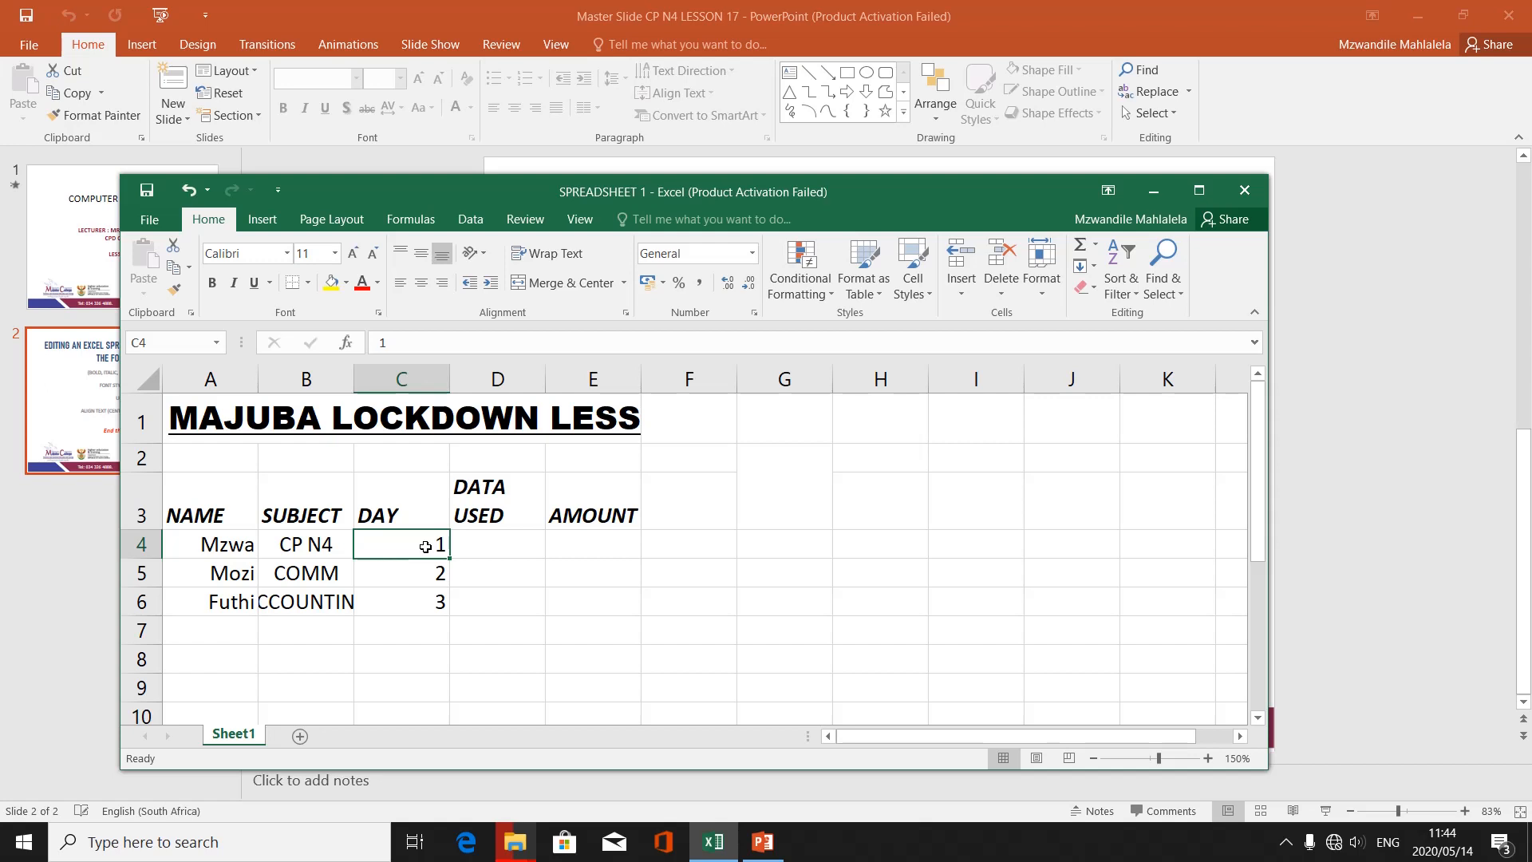
click(655, 564)
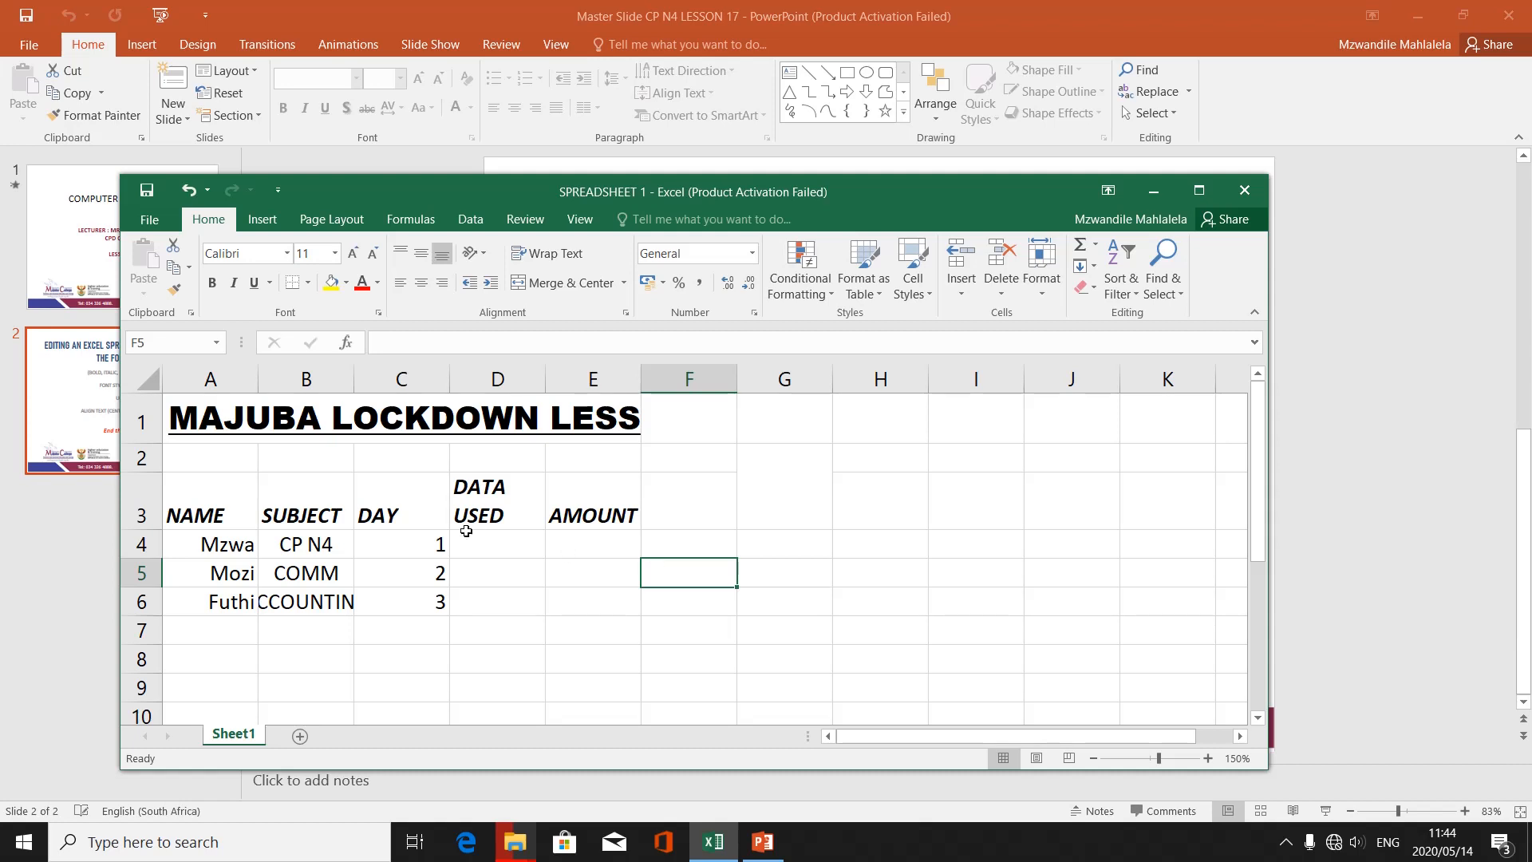
Try top alignment on the column headings in A3:E3, and set their vertical alignment to middle.
click(213, 508)
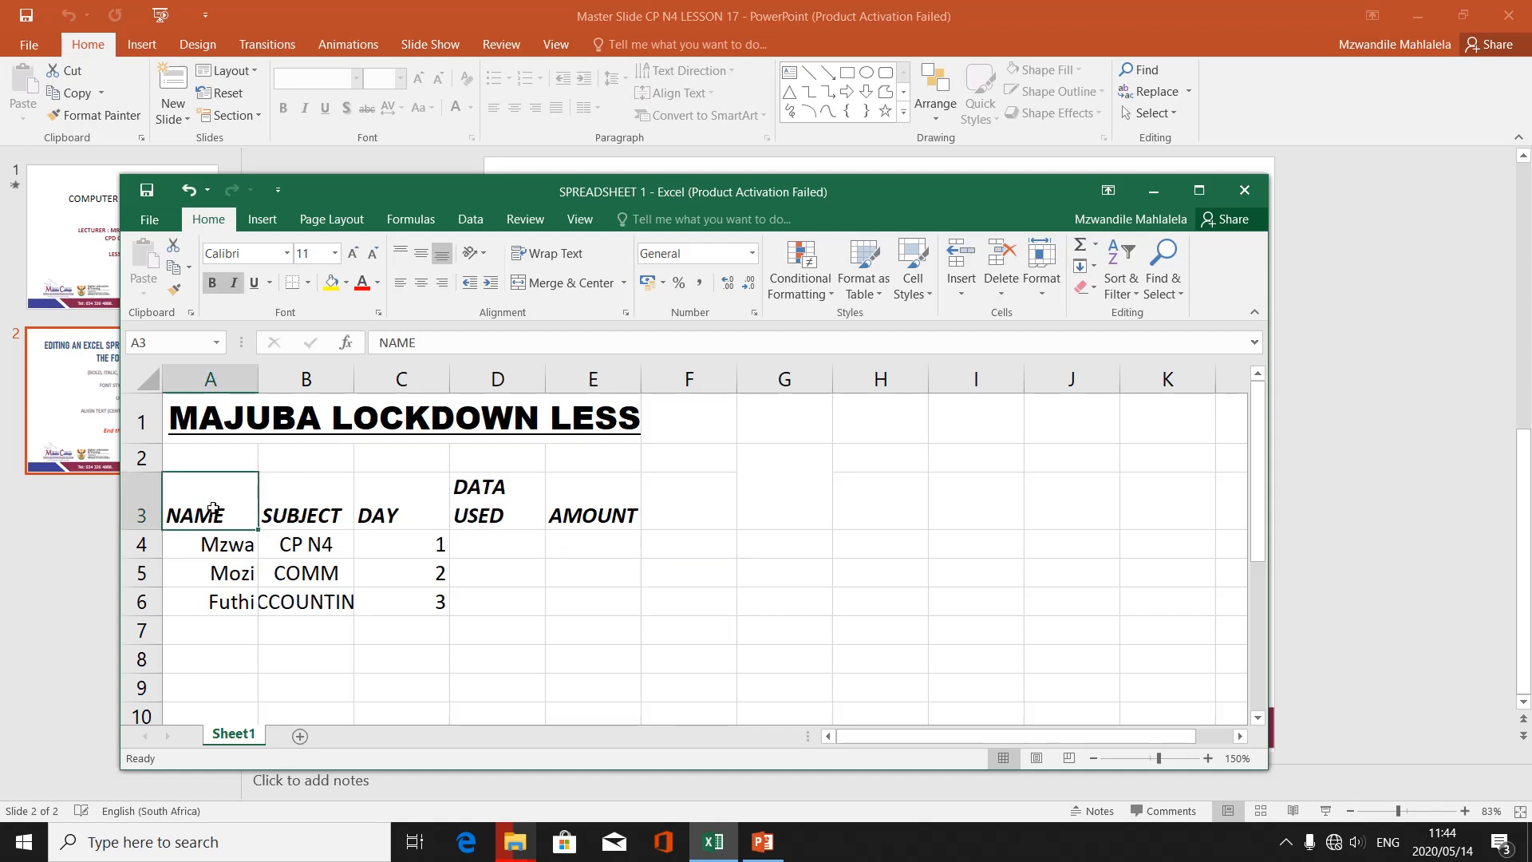
key(shift+Right)
key(shift+Right)
key(shift+Right)
key(shift+Right)
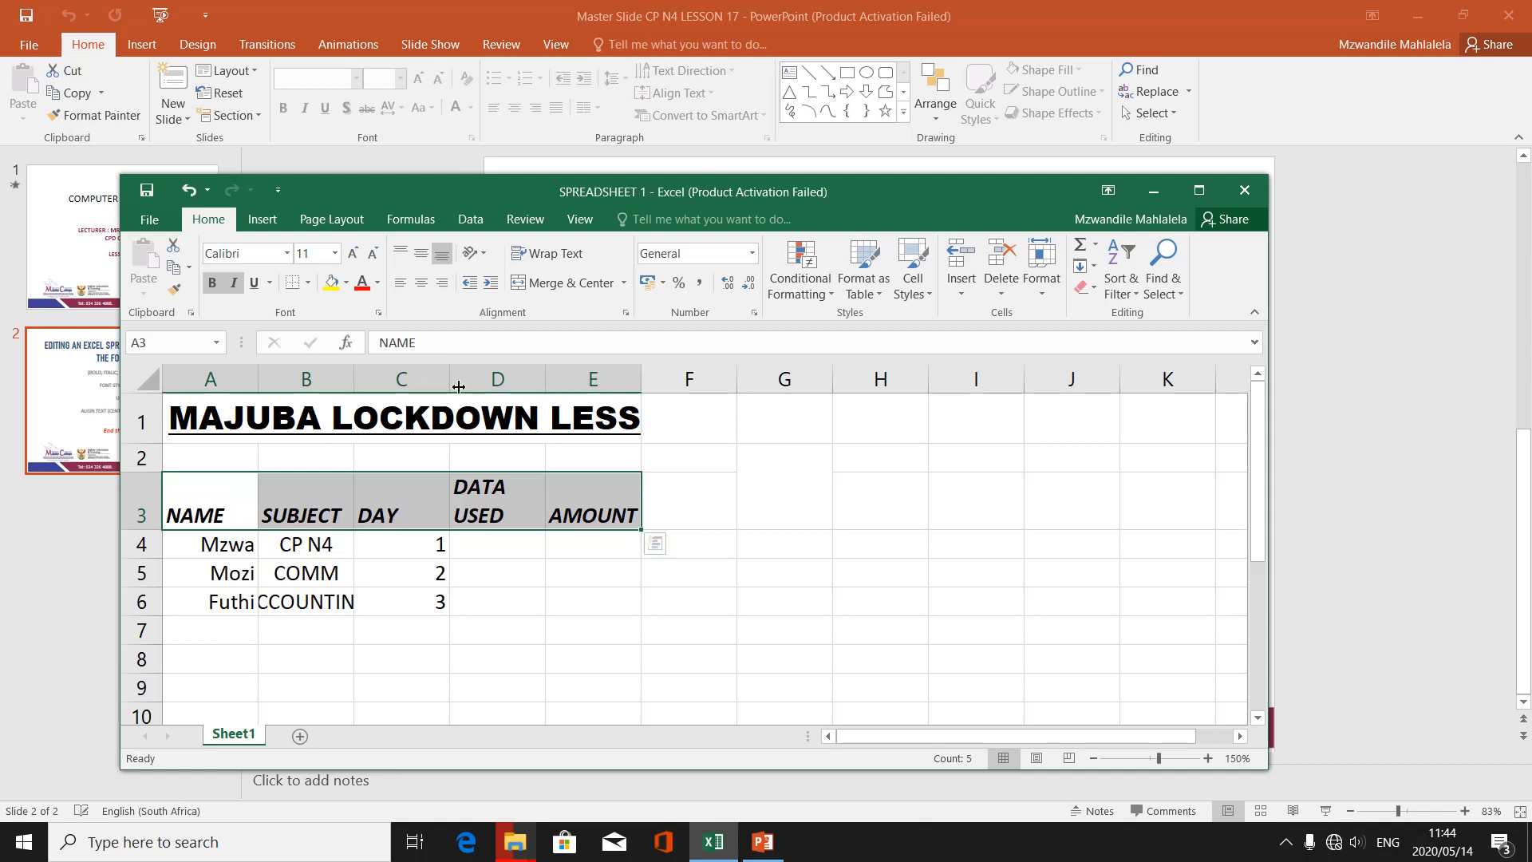
click(398, 256)
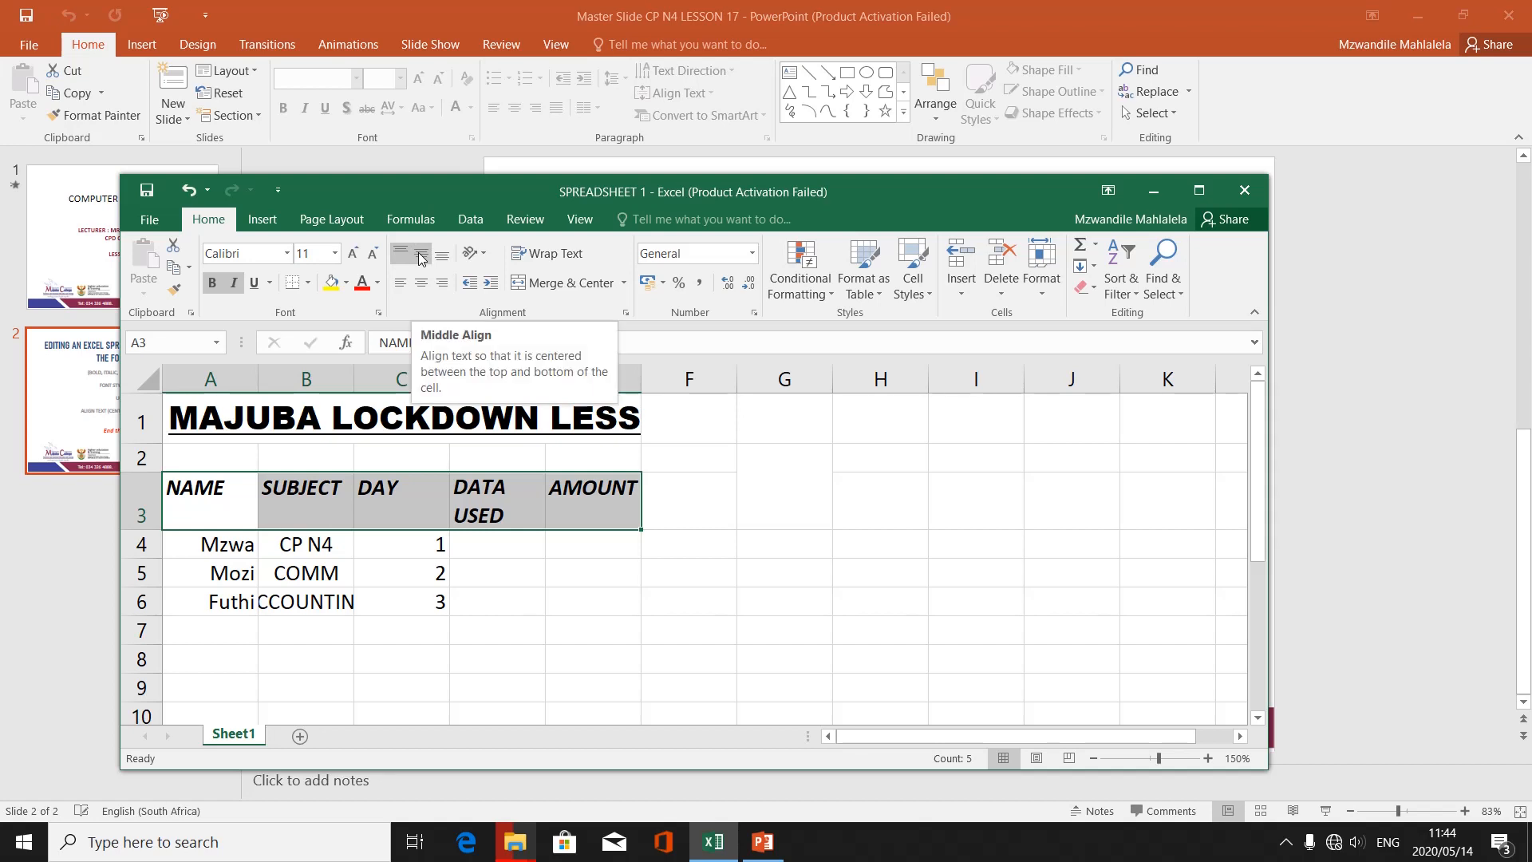
click(420, 255)
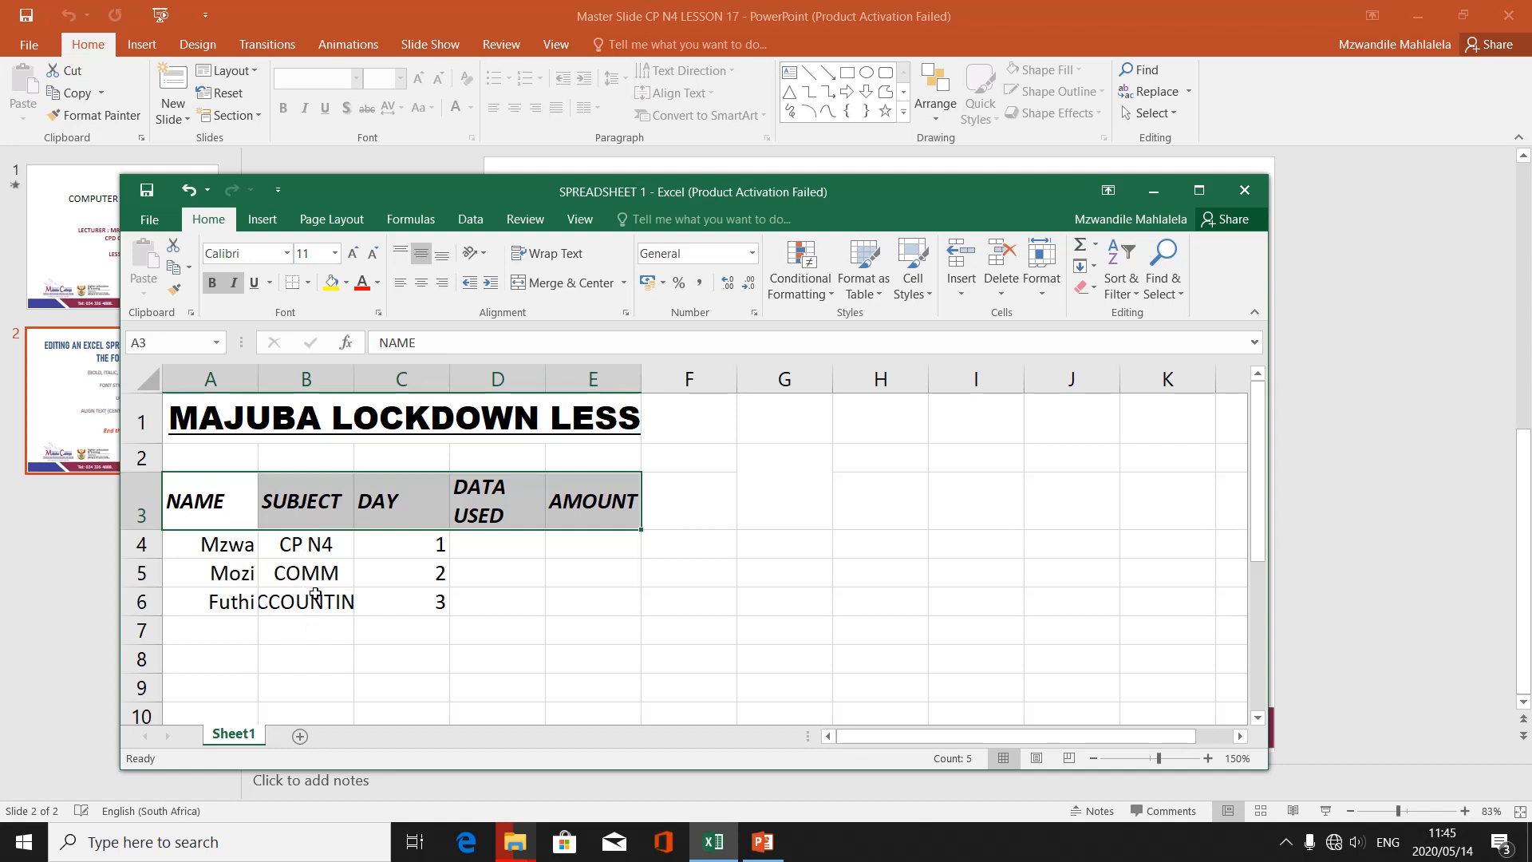
Auto-fit column B to the ACCOUNTING entry and widen column E slightly so the full title in row 1 fits.
click(318, 599)
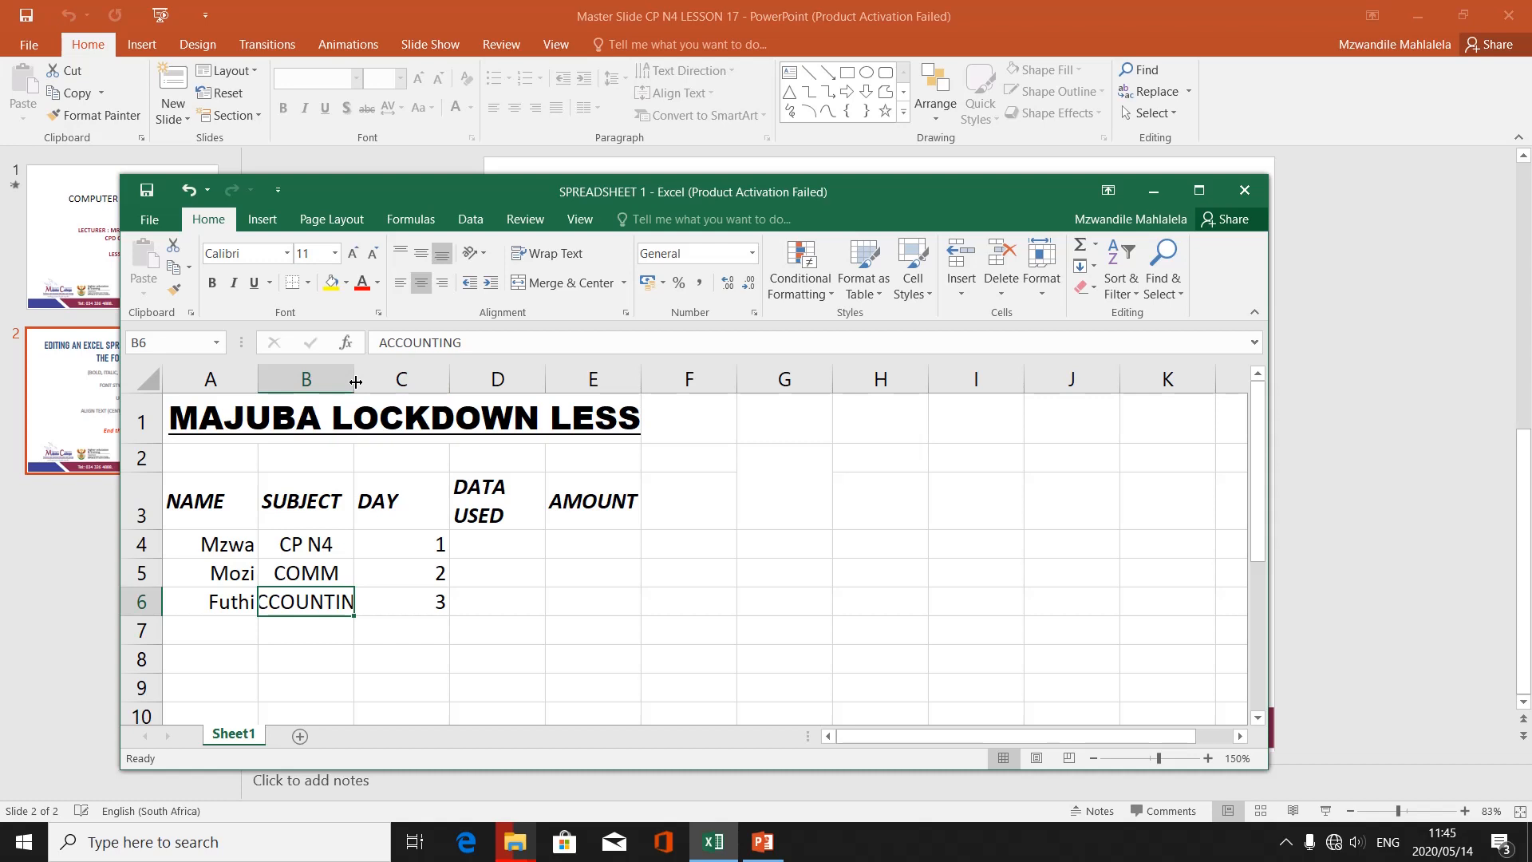
double_click(354, 381)
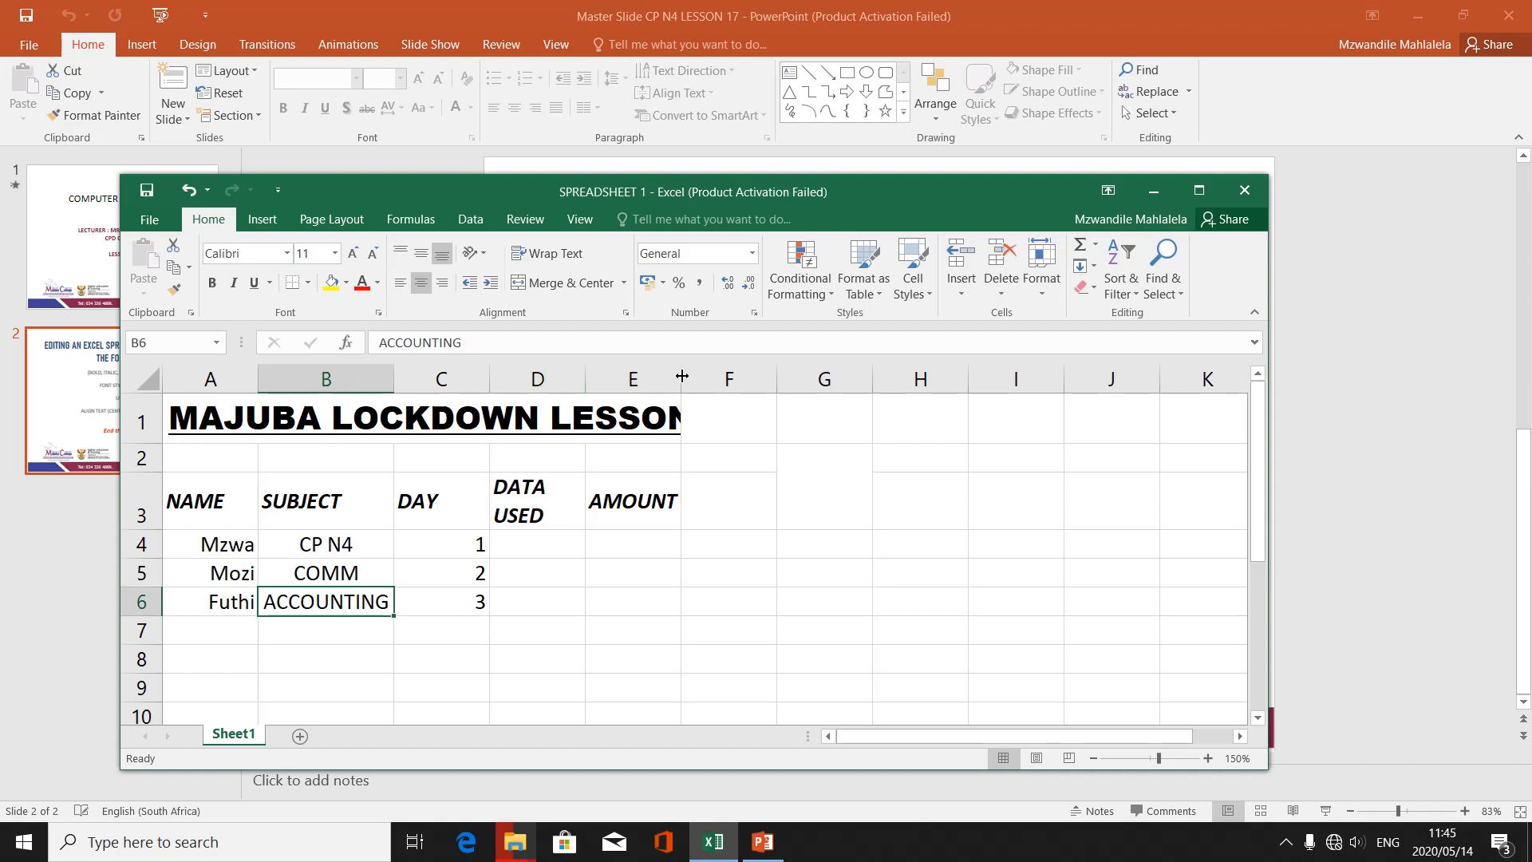
drag(682, 376, 691, 376)
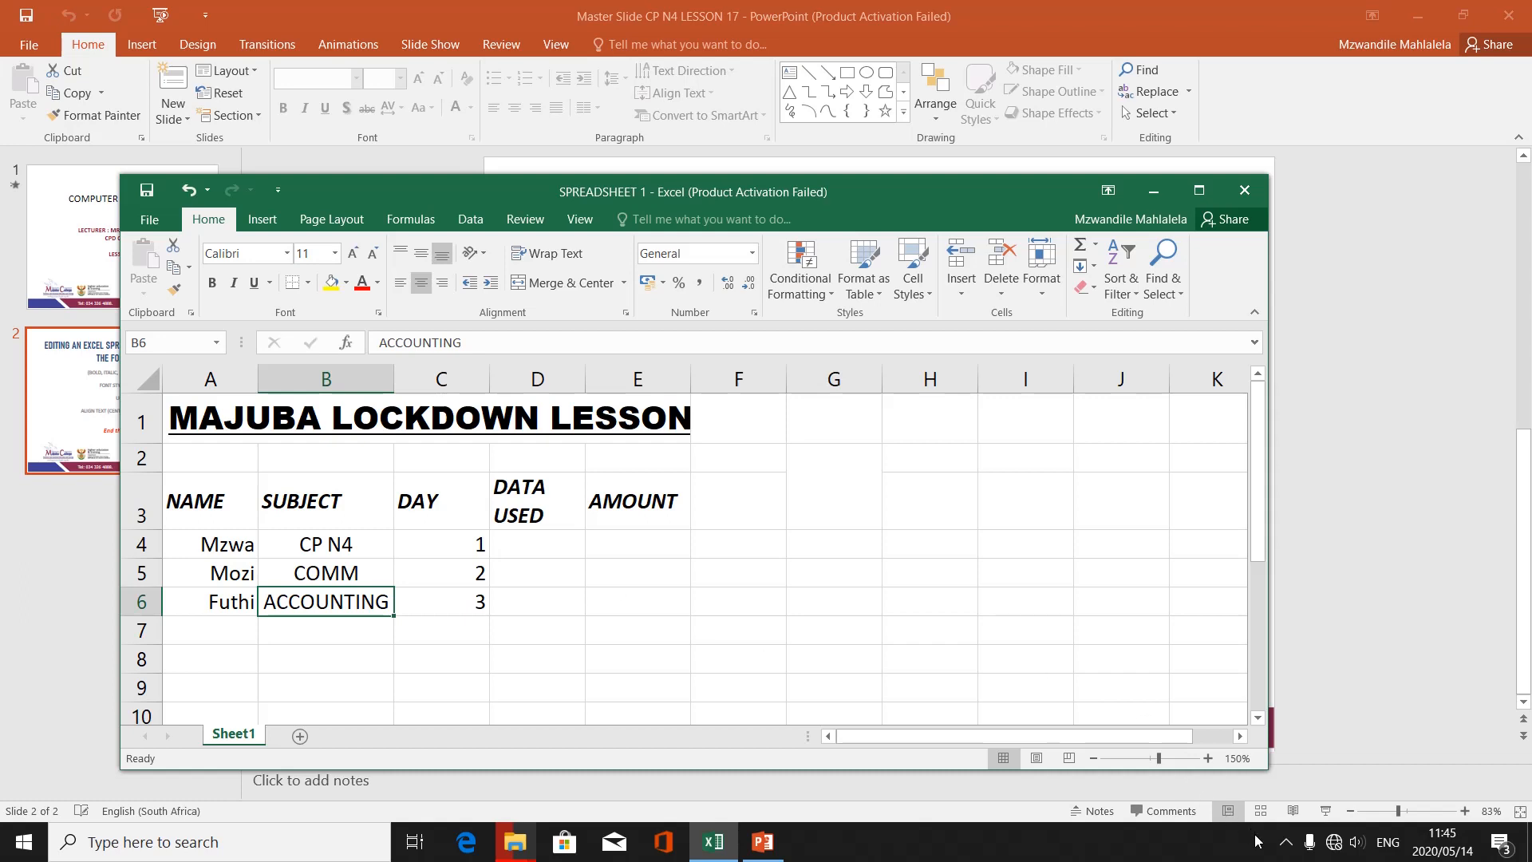
click(1284, 844)
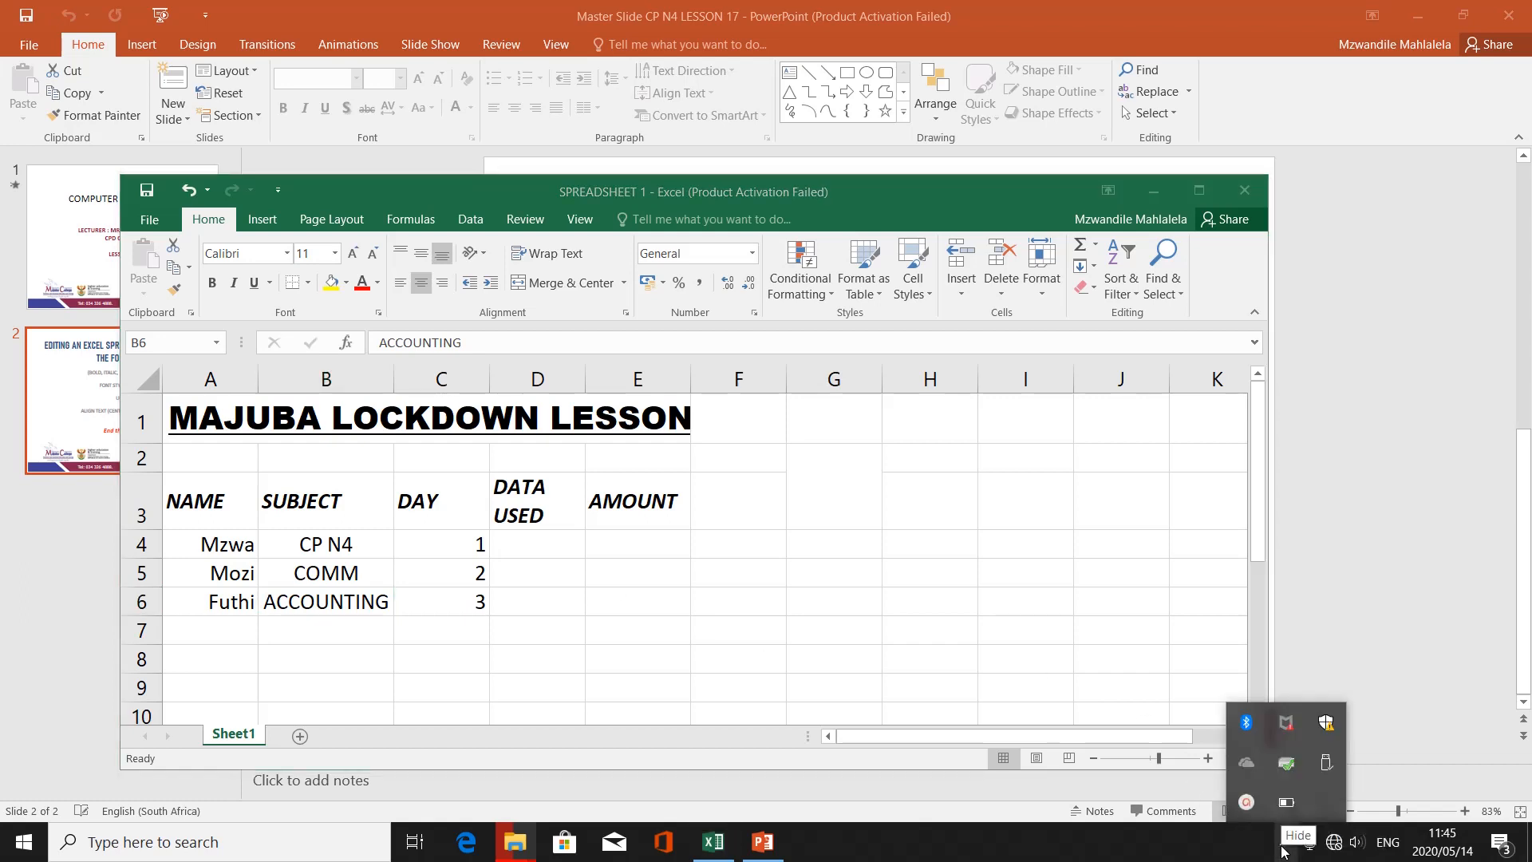
click(1246, 804)
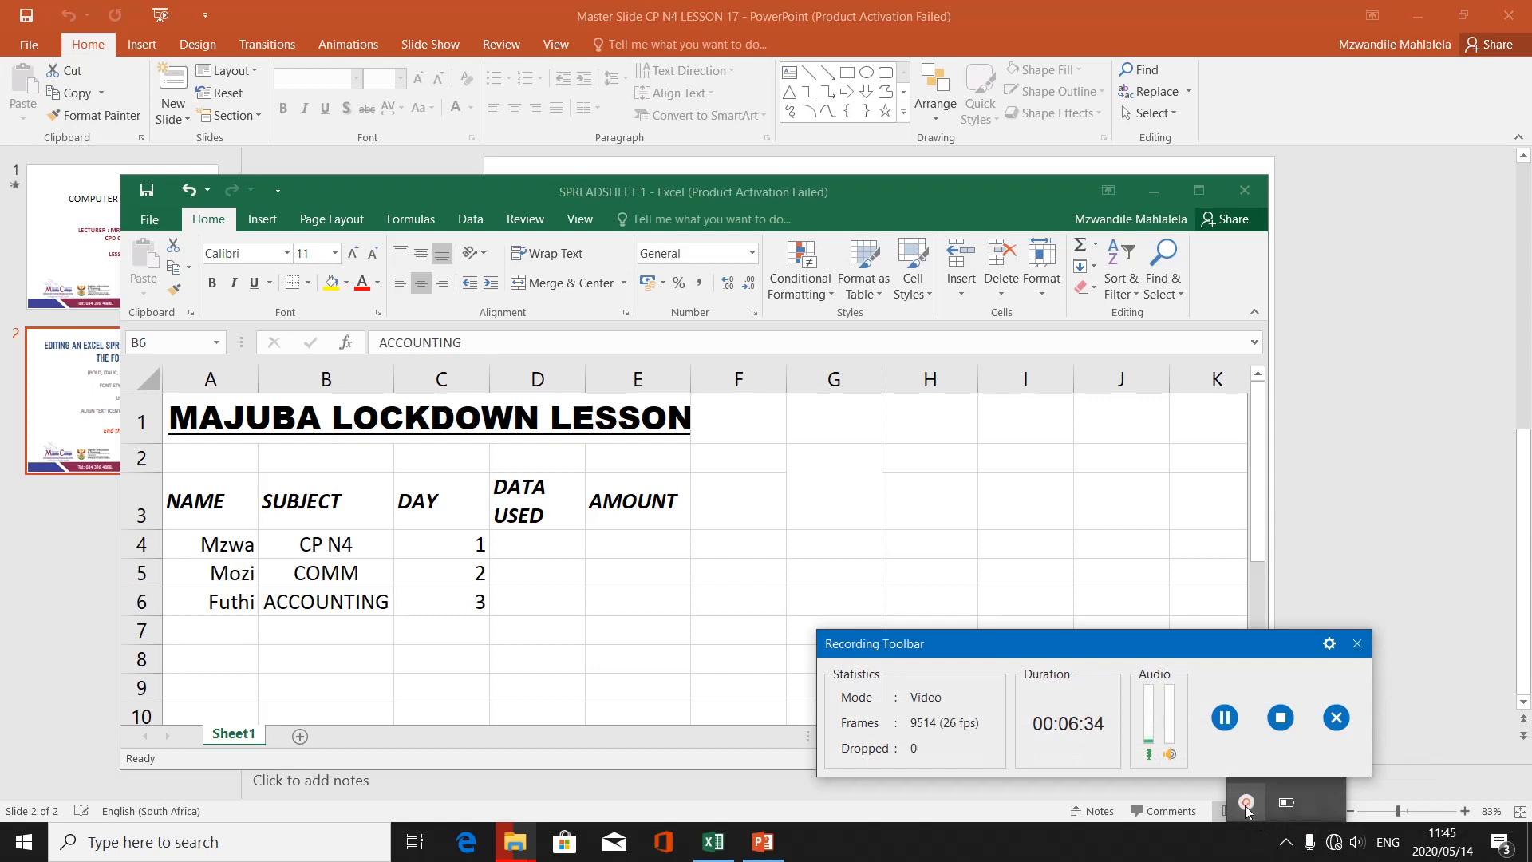